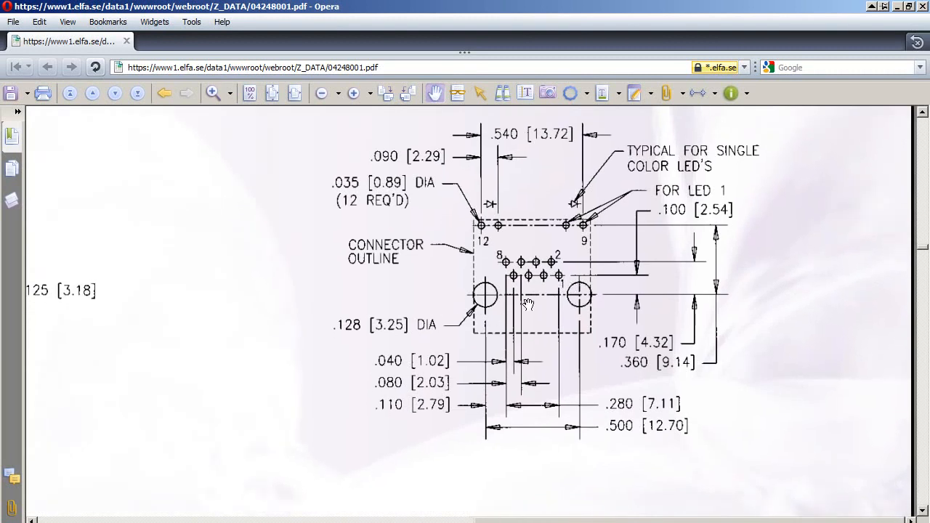
Examine the hole diameters, pin positions and spacing dimensions in the connector footprint drawing
scroll(502, 298, "up", 1)
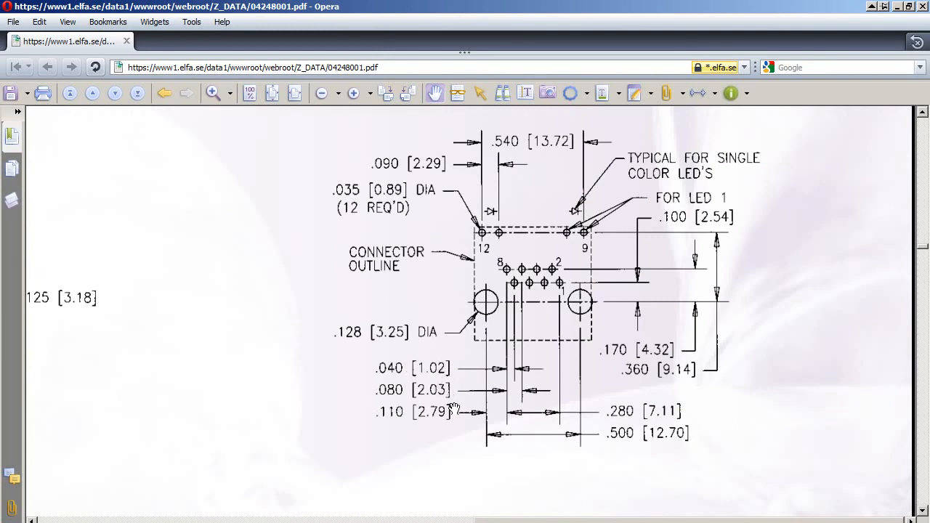
left_click_drag(461, 396, 466, 384)
left_click_drag(558, 368, 545, 393)
left_click_drag(538, 351, 538, 342)
scroll(538, 341, "down", 1)
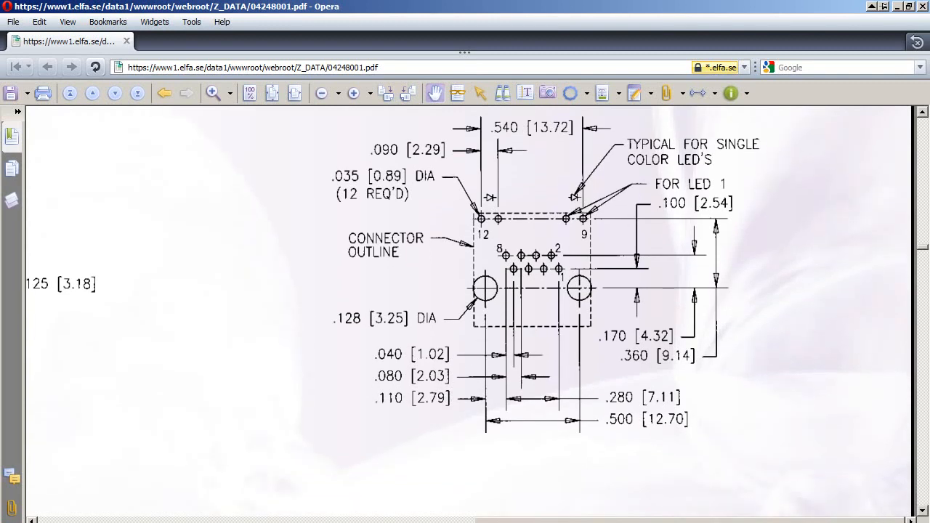
Switch to ARES Professional and set the layout's measurement units to thou instead of metric
left_click(610, 521)
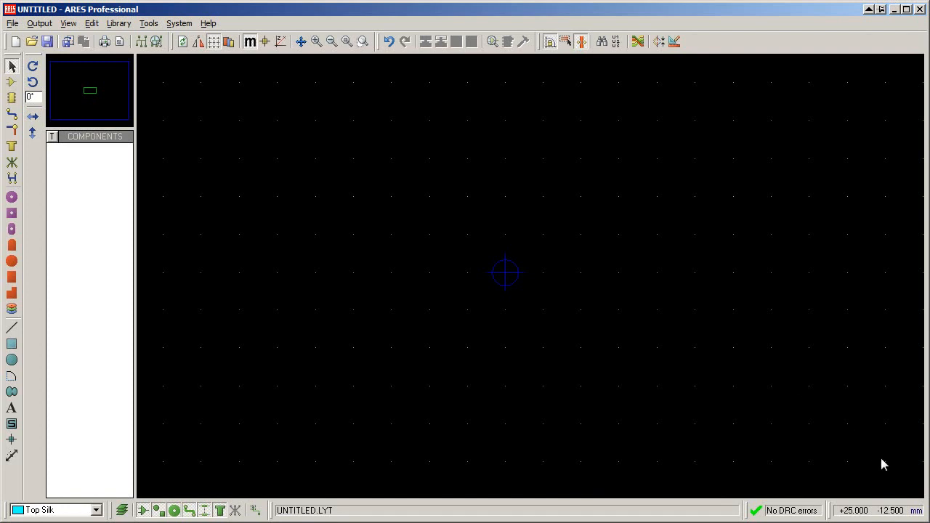
key("m")
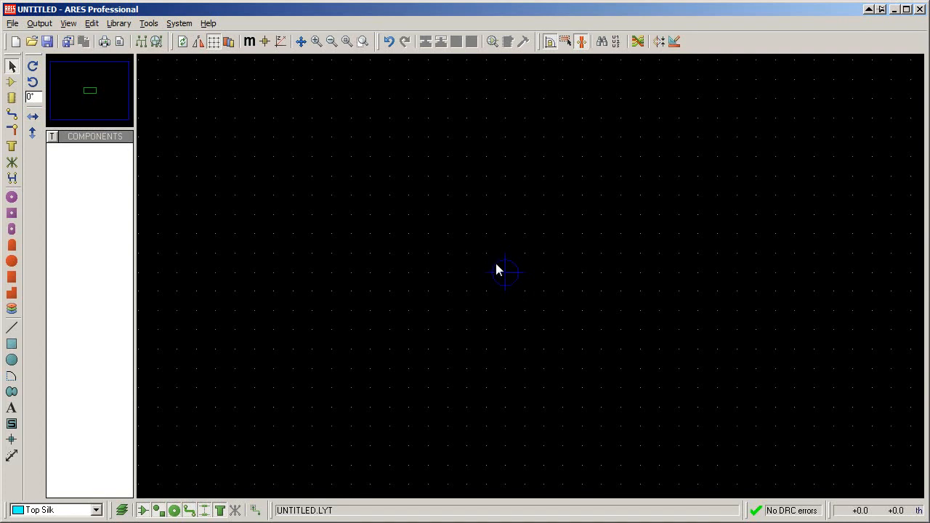
key("m")
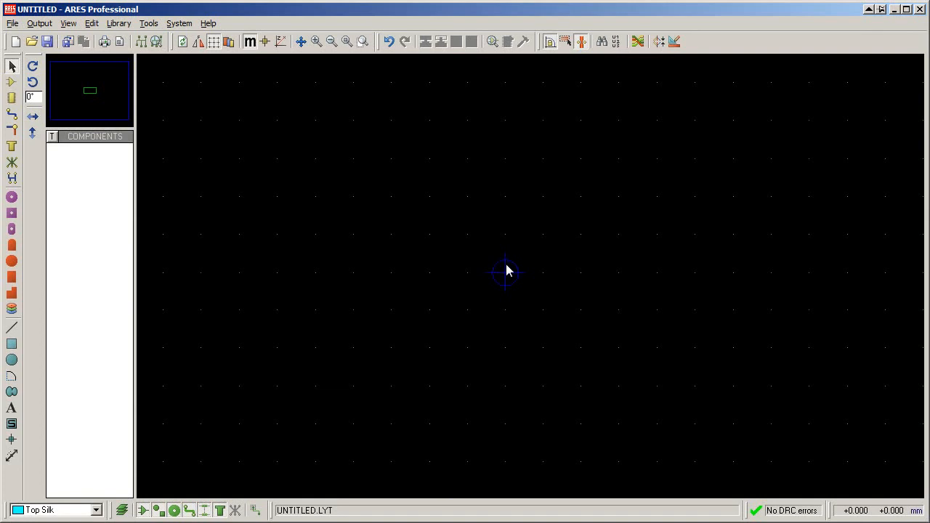
key("m")
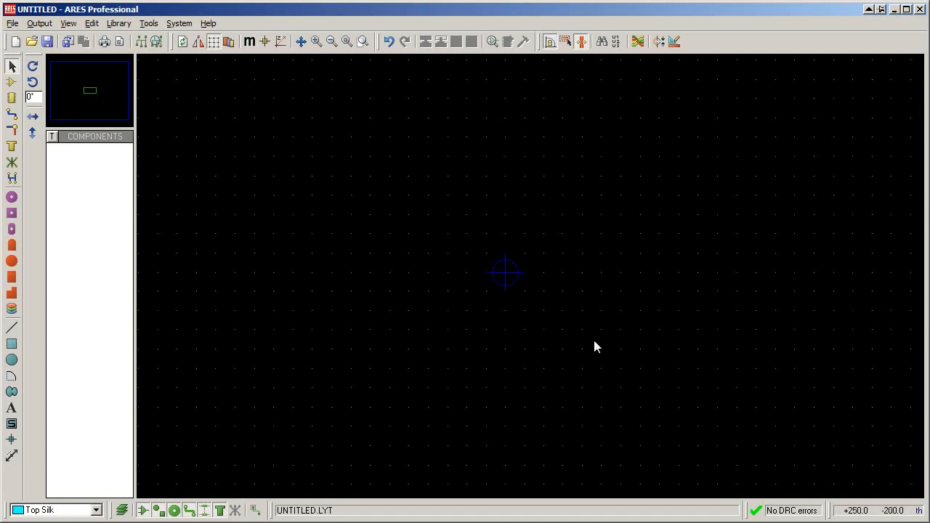
Return to the datasheet in Opera and examine the mounting holes and their offsets to the pin rows
key("alt+Tab")
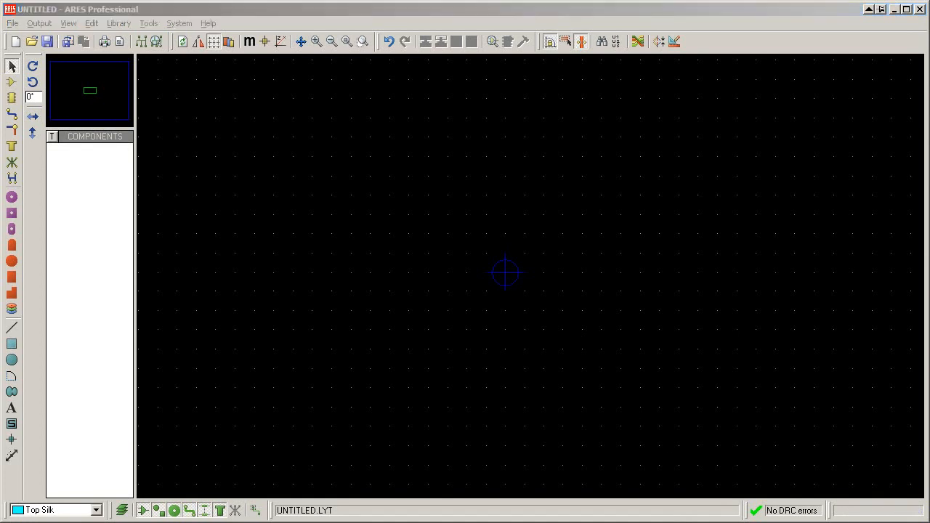
mouse_move(574, 371)
left_mouse_down()
mouse_move(579, 364)
mouse_move(544, 342)
left_mouse_up()
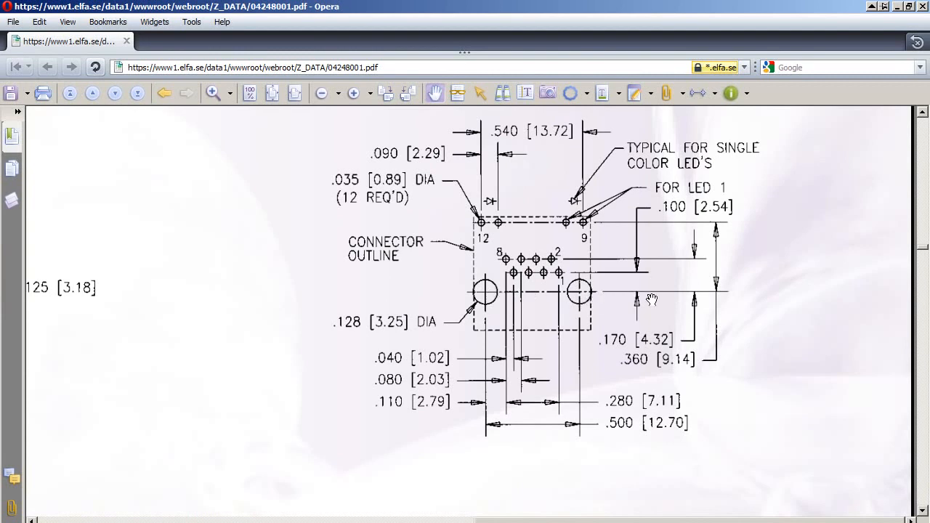
mouse_move(485, 293)
left_mouse_down()
mouse_move(523, 294)
mouse_move(492, 307)
left_mouse_up()
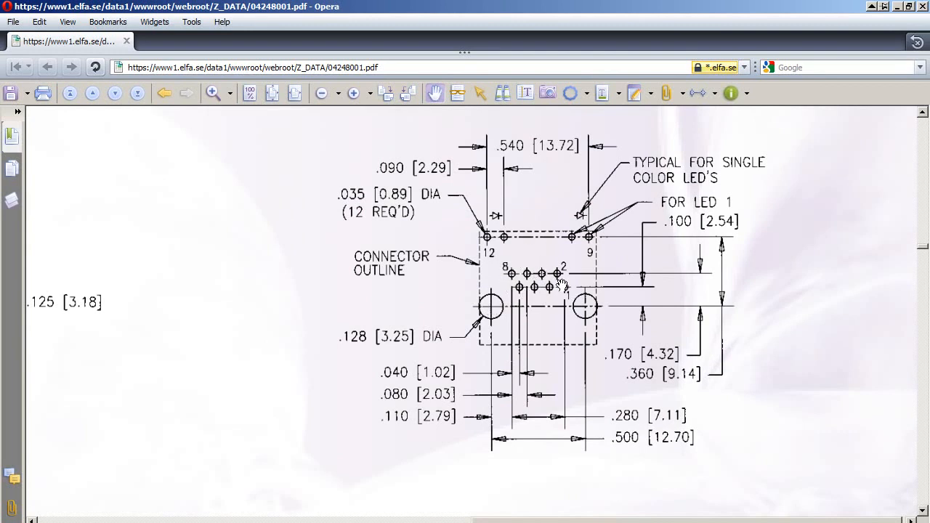
Switch to ARES and inspect the diameter and drill hole settings of the C-35-35 circular through-hole pad style
left_click(677, 521)
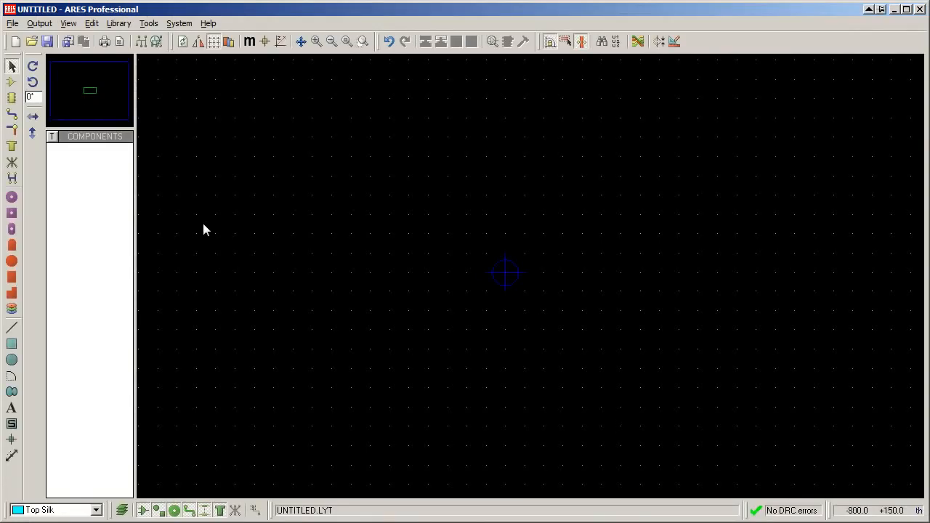
left_click(12, 198)
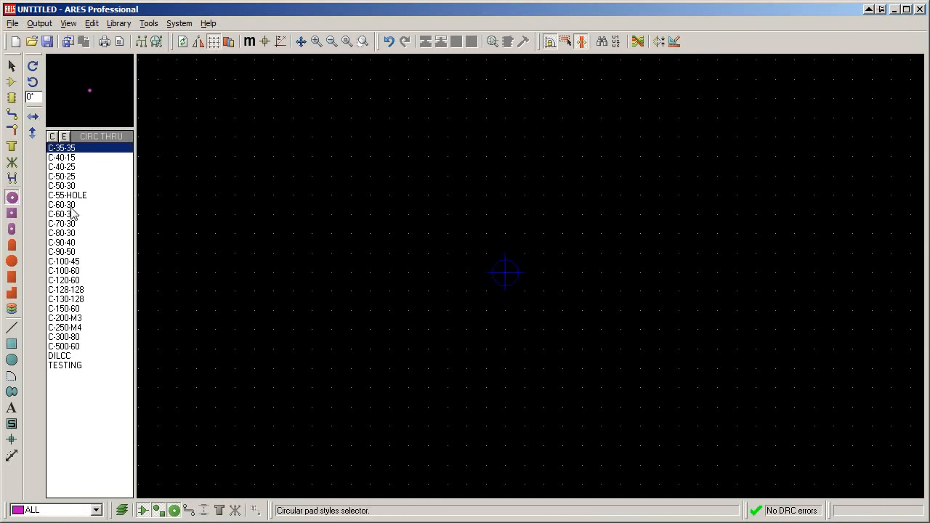
double_click(71, 150)
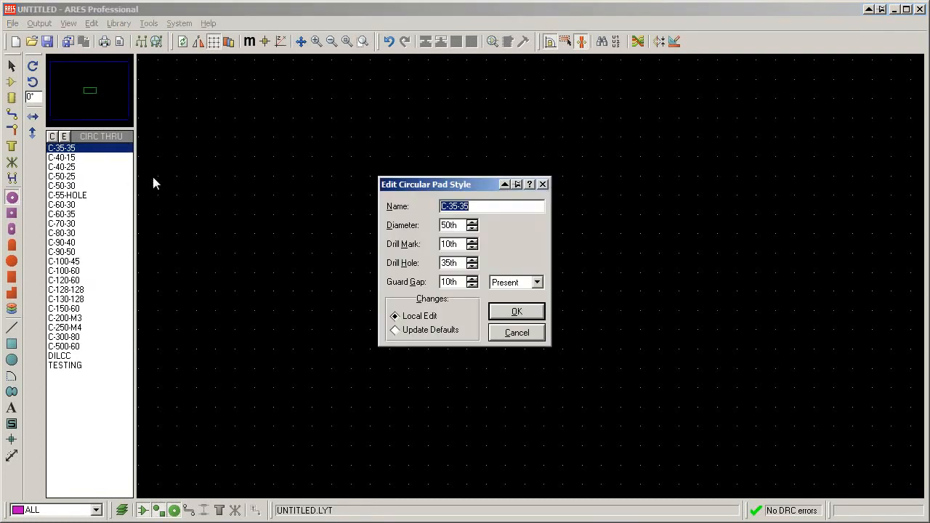
left_click_drag(446, 185, 359, 99)
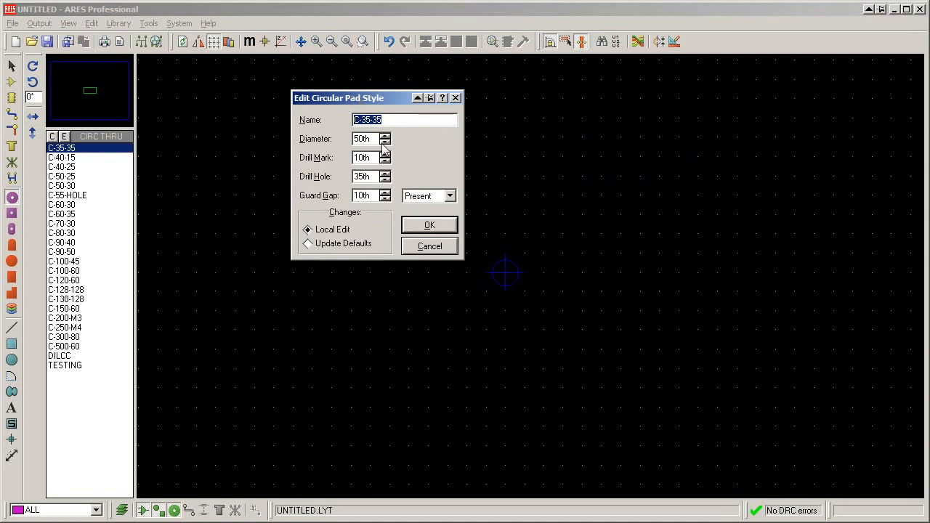
left_click_drag(364, 177, 346, 179)
left_click_drag(364, 137, 303, 144)
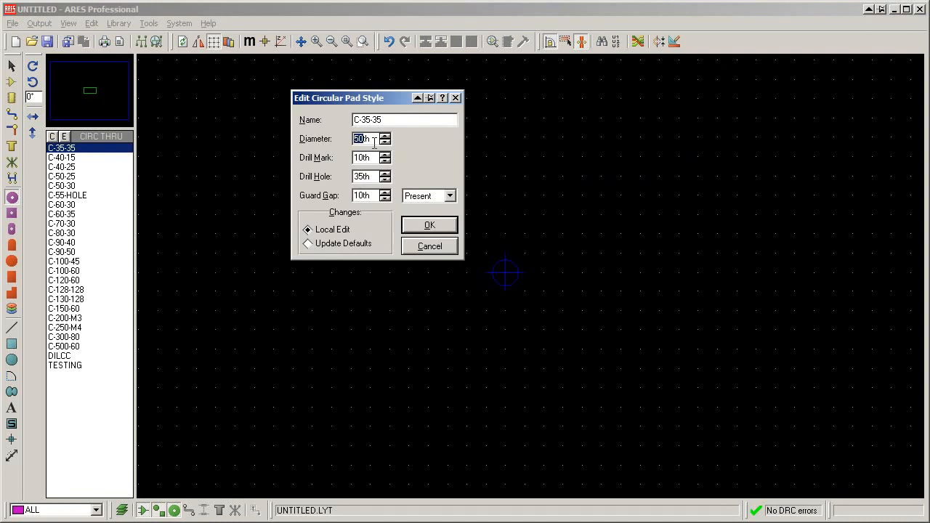
left_click(431, 245)
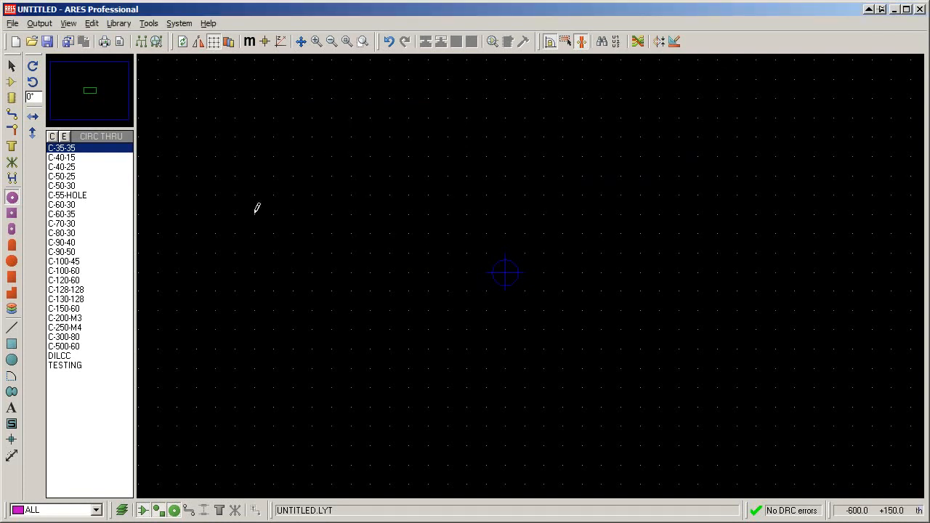
left_click(82, 149)
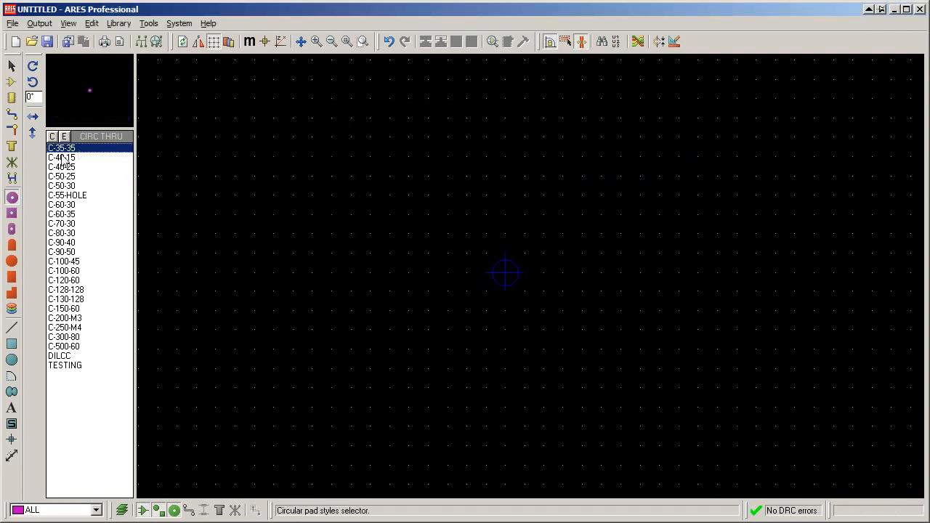
Place a C-128-128 circular pad on the Drill Hole layer, 250 th left of the origin
left_click(80, 290)
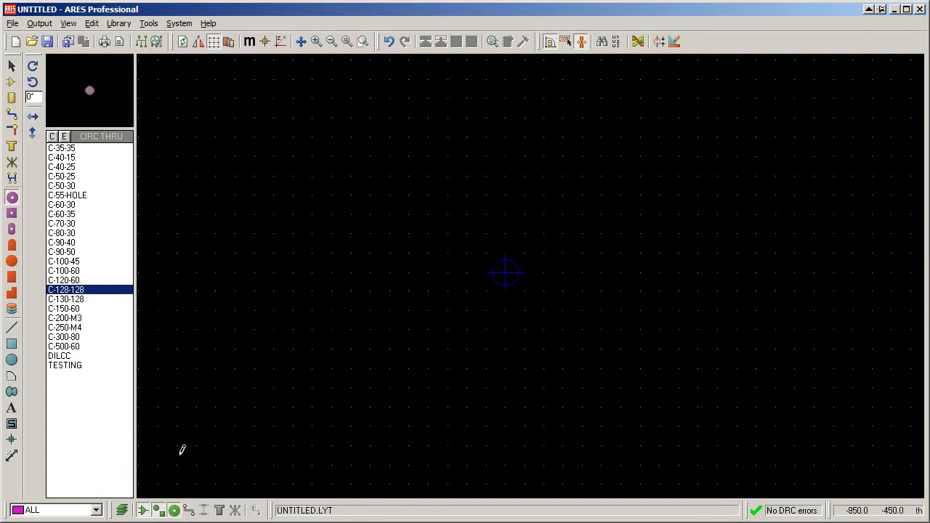
left_click(96, 511)
left_click(58, 522)
left_click(503, 264)
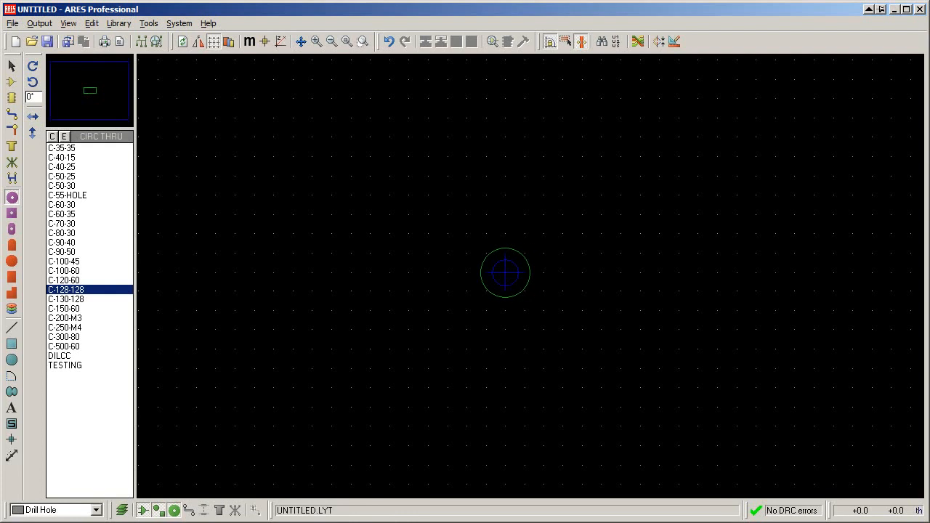
left_click(408, 273)
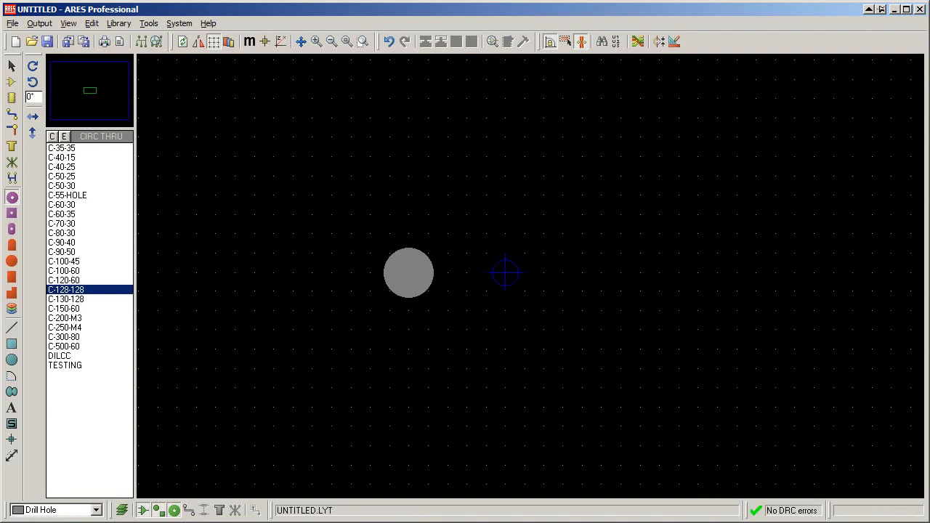
Check the mounting hole spacing in the datasheet, then place a second C-128-128 drill hole 500 th right of the first, measured from a temporary origin there
left_click(703, 522)
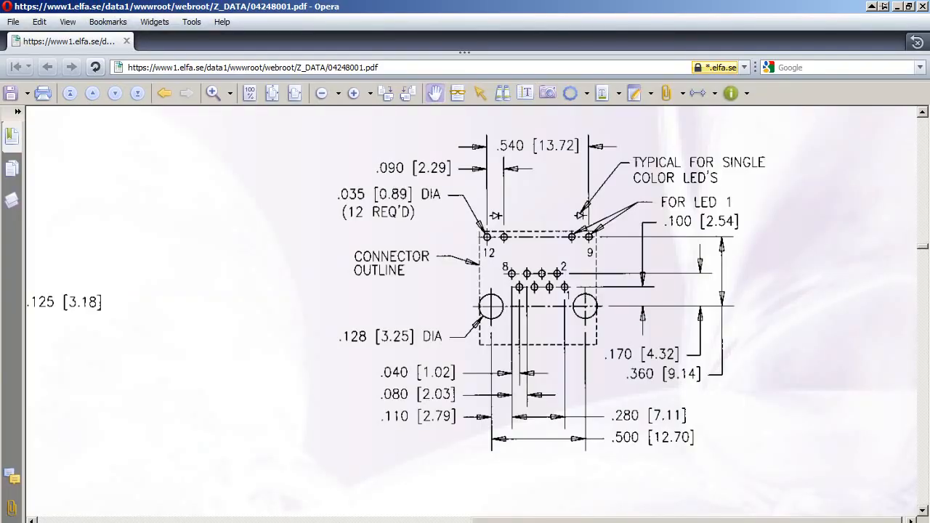
left_click(581, 522)
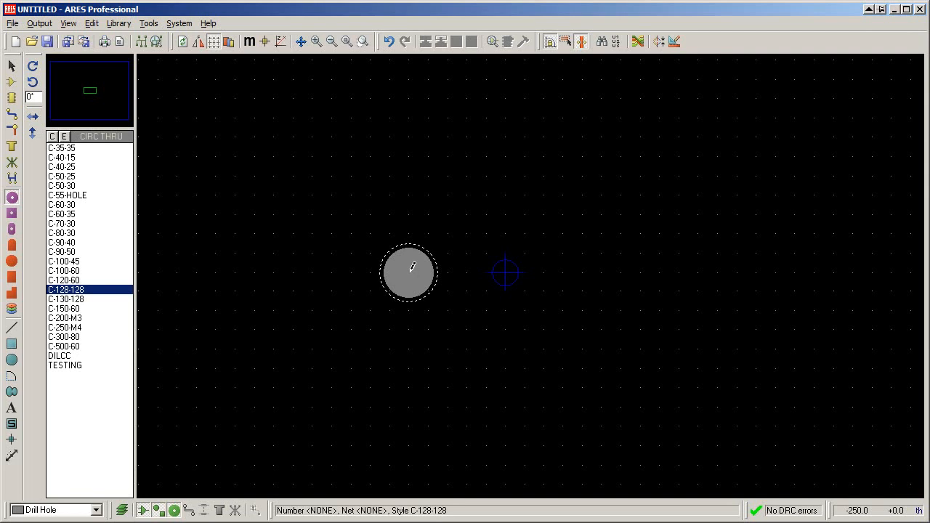
key("o")
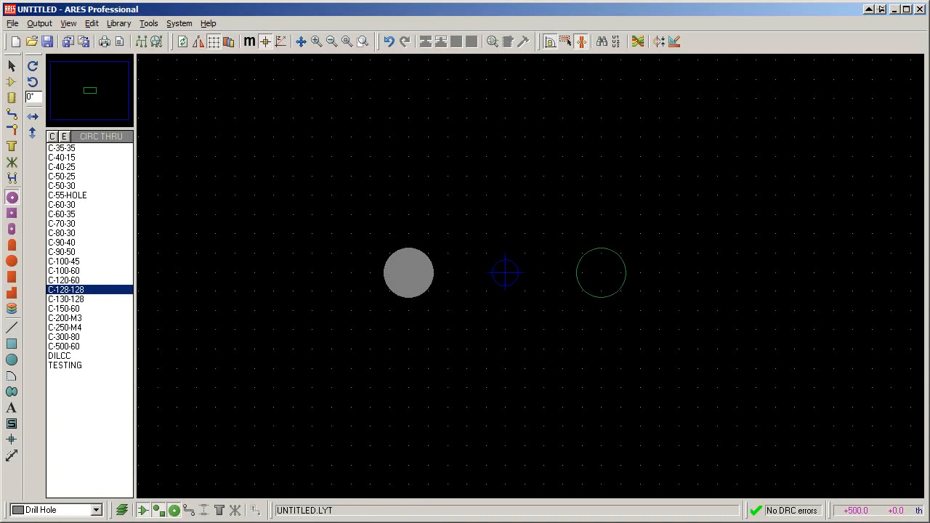
left_click(601, 273)
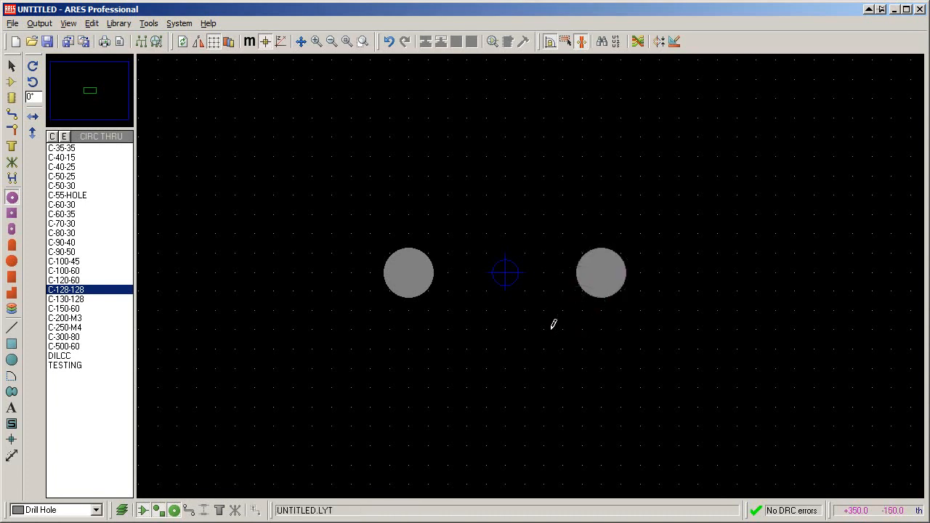
Set the snap to 5th and place a C-35-35 pad on ALL layers, 110 th right of and 170 th above the left drill hole
middle_click_drag(510, 284, 548, 322)
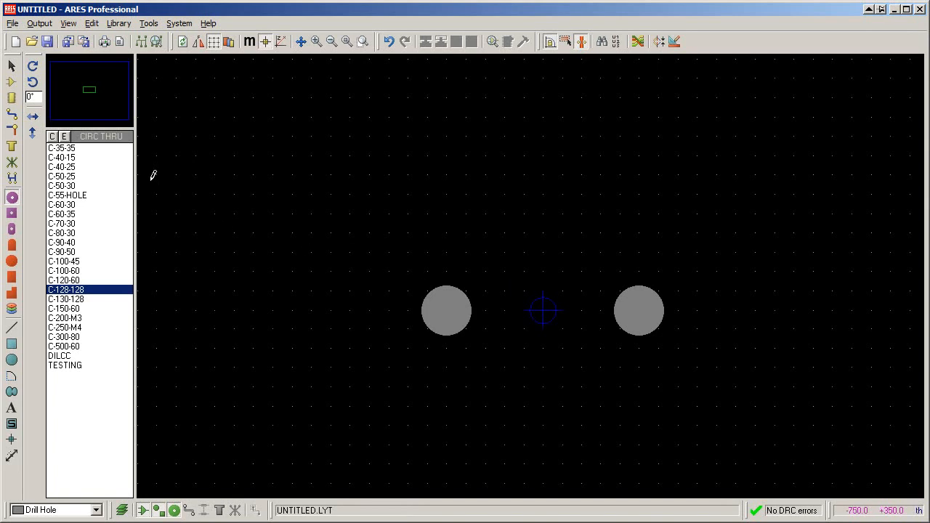
left_click(85, 149)
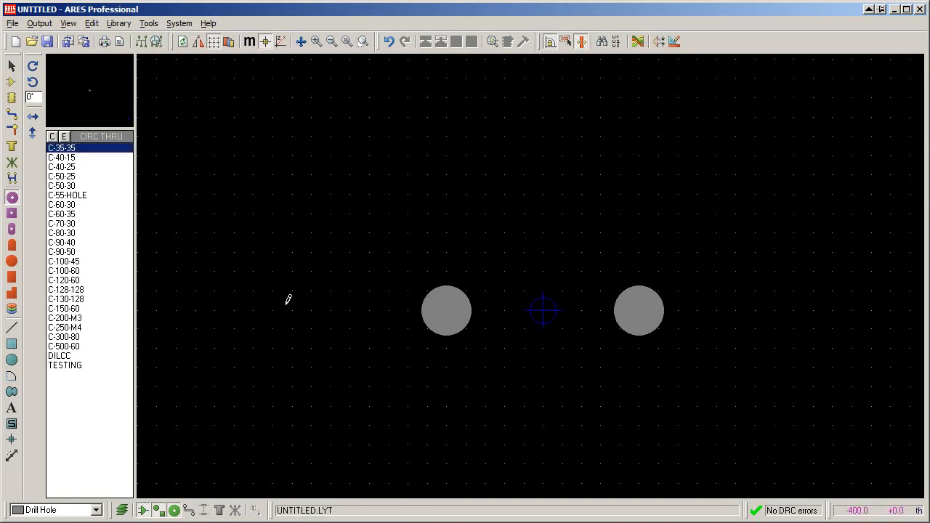
left_click(94, 509)
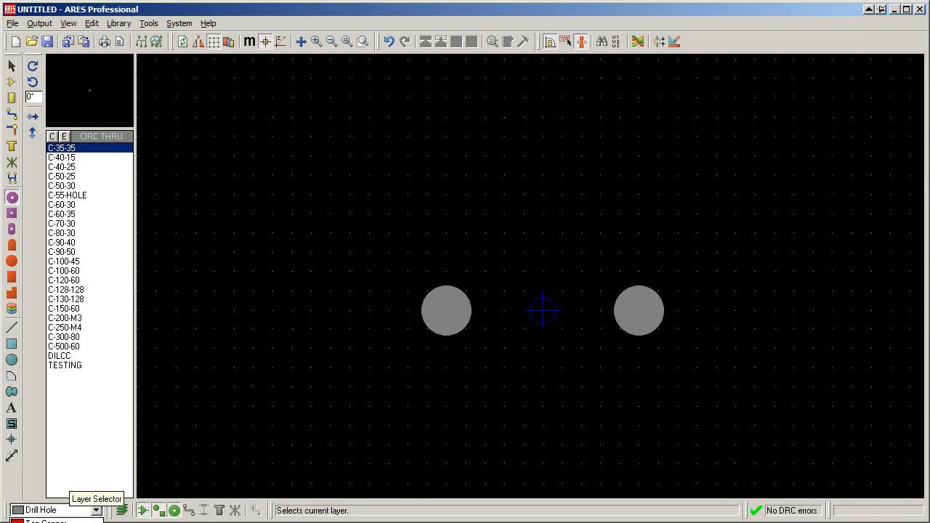
left_click(76, 522)
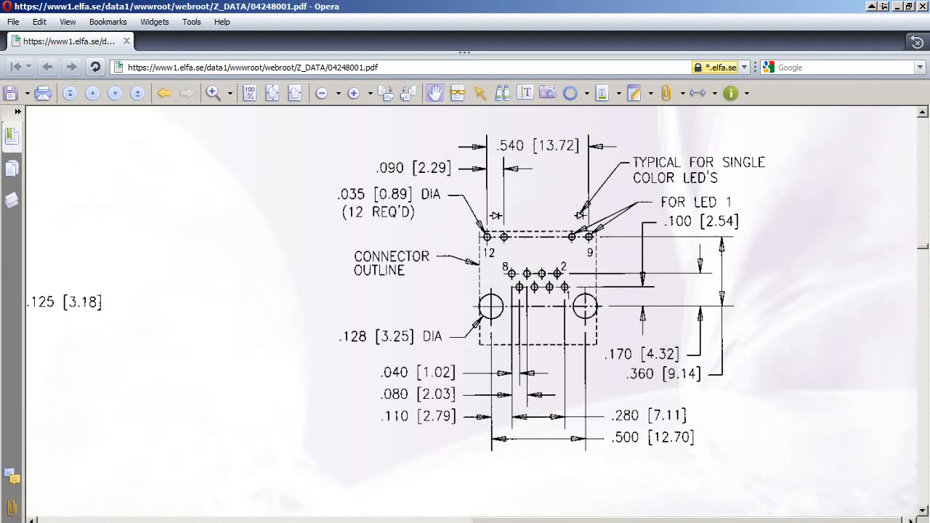
key("alt+Tab")
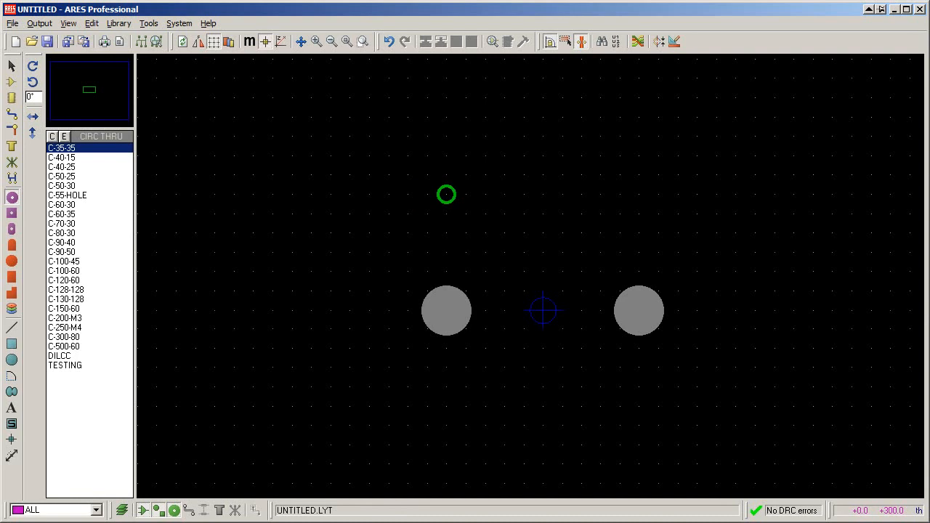
left_click(68, 23)
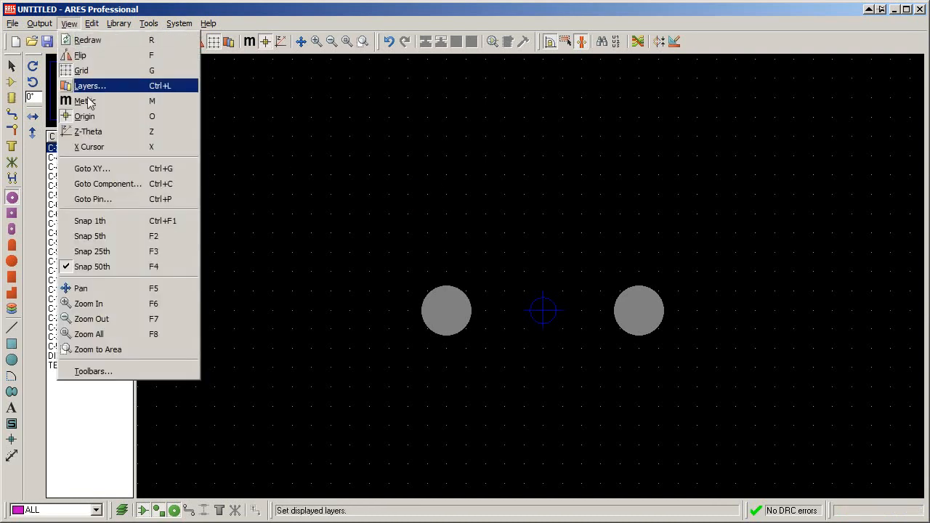
left_click(83, 241)
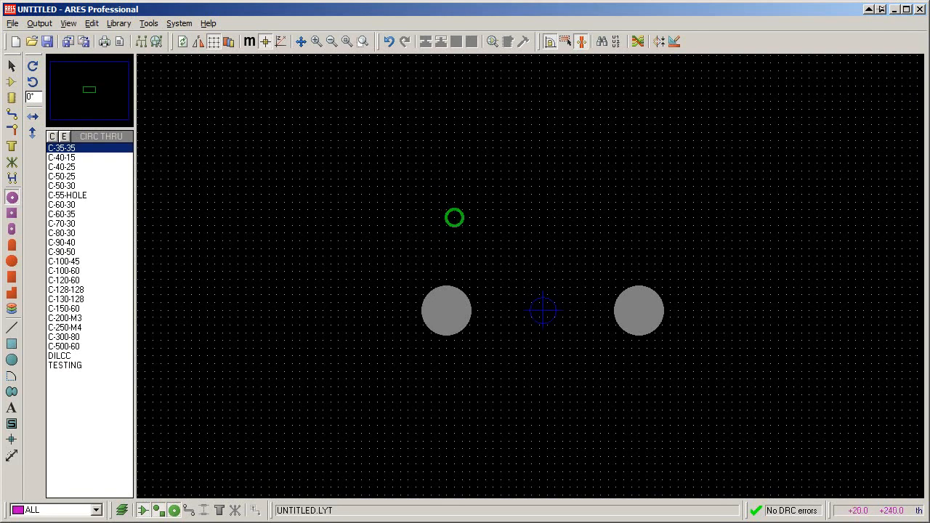
scroll(454, 217, "up", 1)
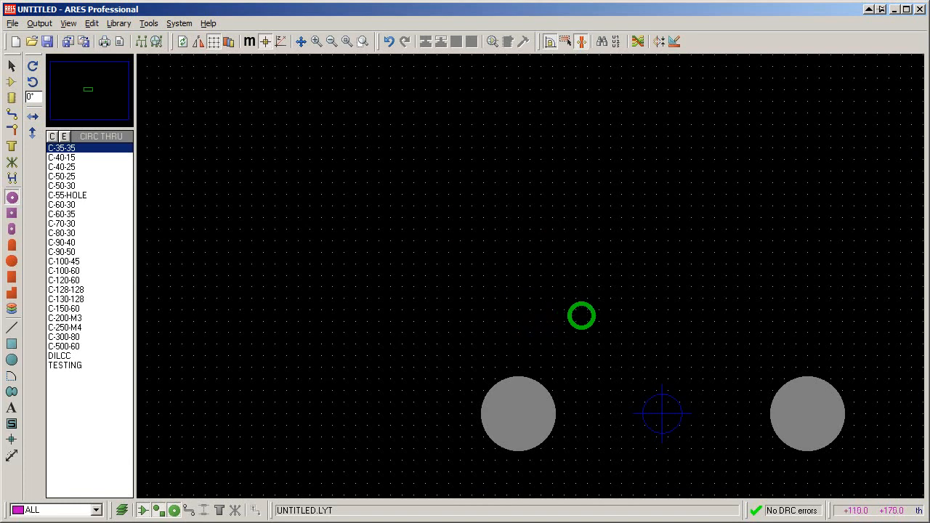
left_click(582, 315)
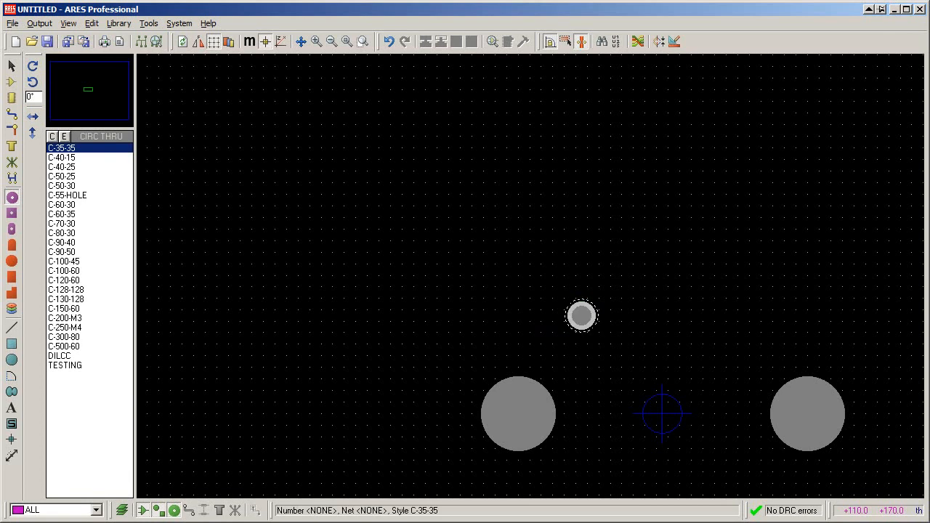
Make the first C-35-35 pad the temporary origin and place another C-35-35 pad 80 th to its right
middle_click_drag(691, 324, 598, 258)
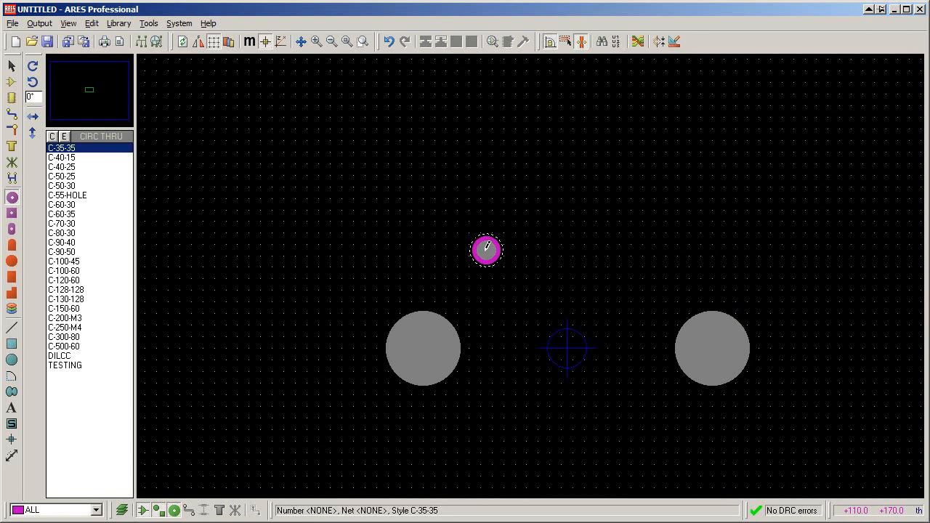
key("o")
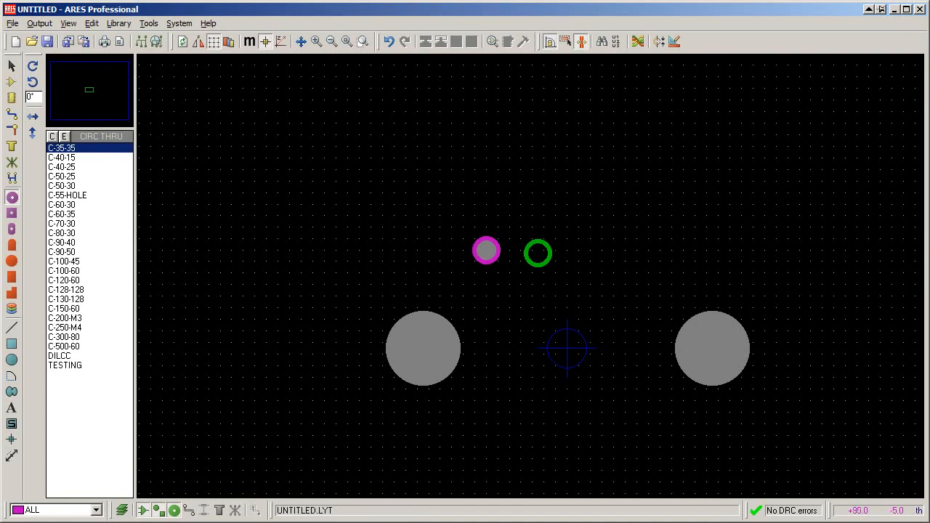
left_click(532, 251)
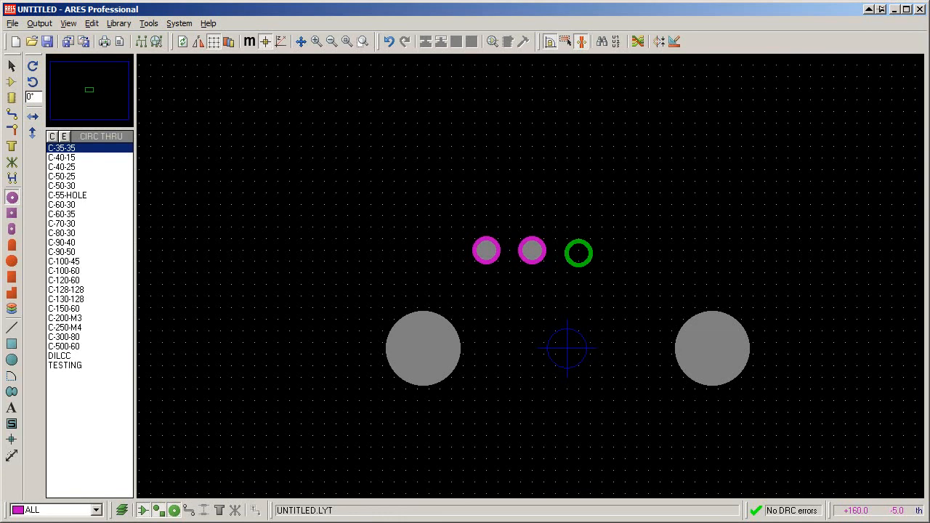
Complete the upper pin row with two more C-35-35 pads, 160 th and 240 th right of its first pad
left_click(579, 251)
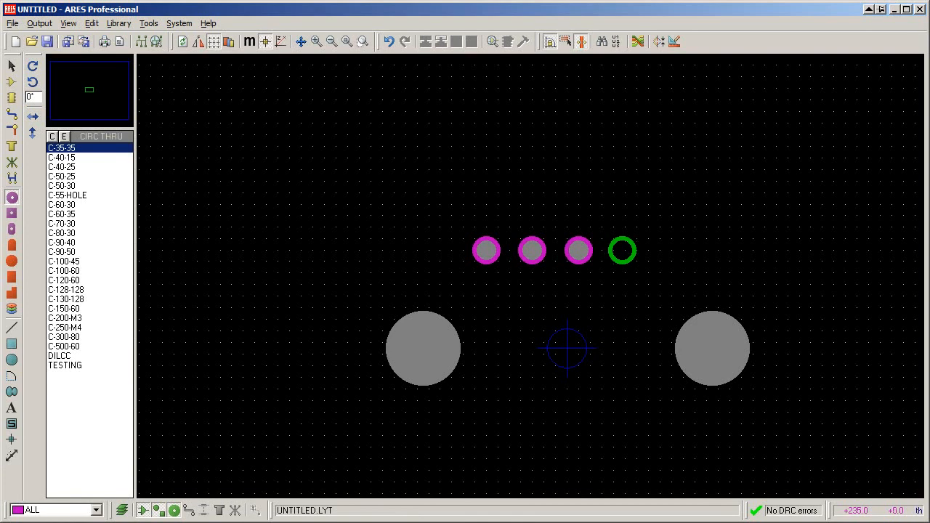
left_click(625, 251)
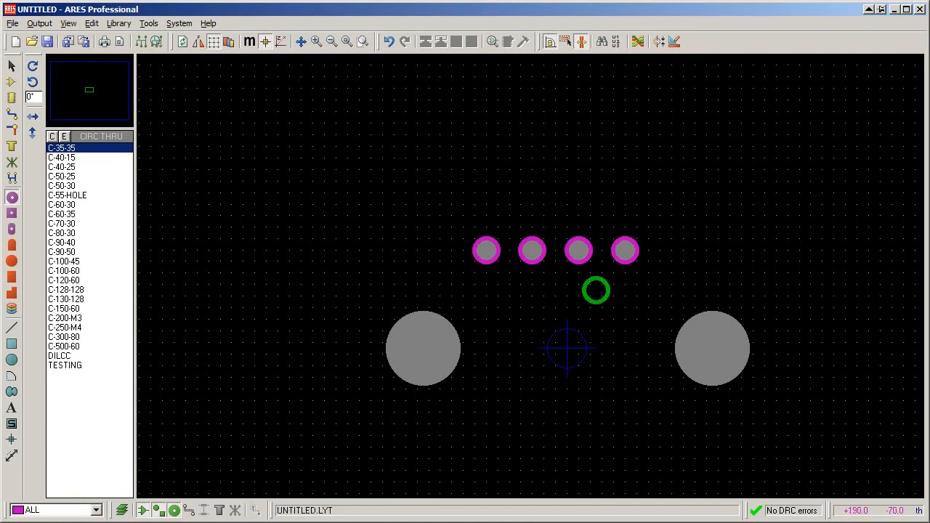
Check the datasheet, then place a C-35-35 pad 40 th right of and 70 th below the upper row's leftmost pad, using it as temporary origin
mouse_move(525, 290)
middle_mouse_down()
mouse_move(515, 218)
mouse_move(550, 192)
middle_mouse_up()
key("alt+Tab")
key("alt+Tab")
middle_click_drag(507, 204, 432, 273)
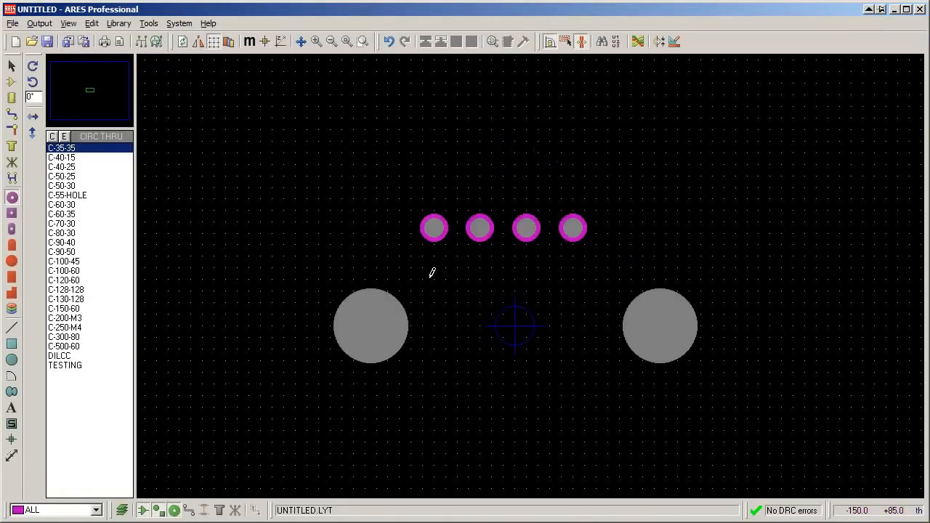
right_click_drag(446, 272, 444, 274)
right_click(436, 237)
key("o")
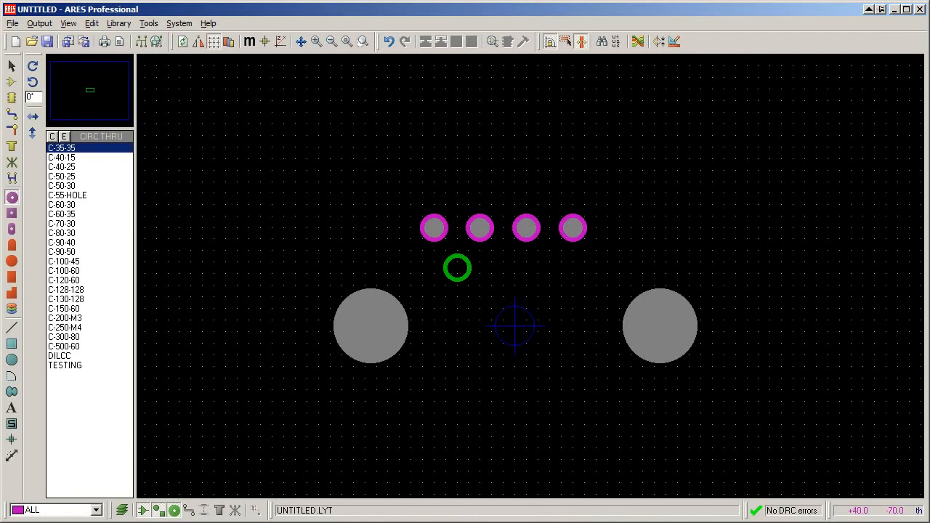
left_click(457, 268)
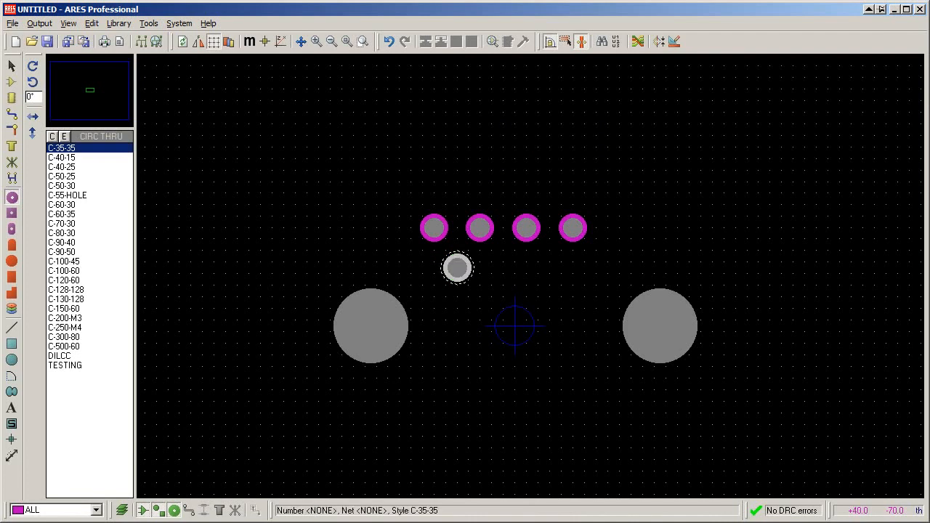
Make the first lower-row pad the temporary origin and place a C-35-35 pad 80 th to its right
key("o")
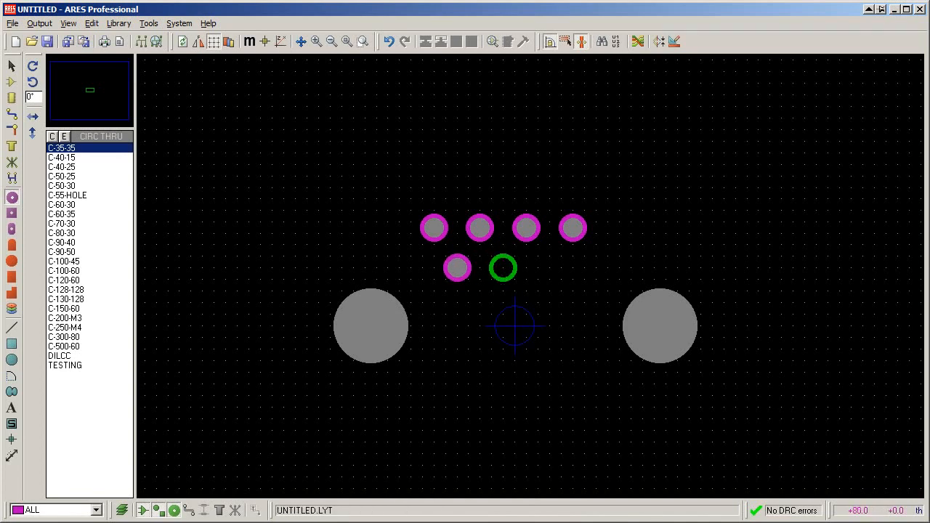
left_click(503, 268)
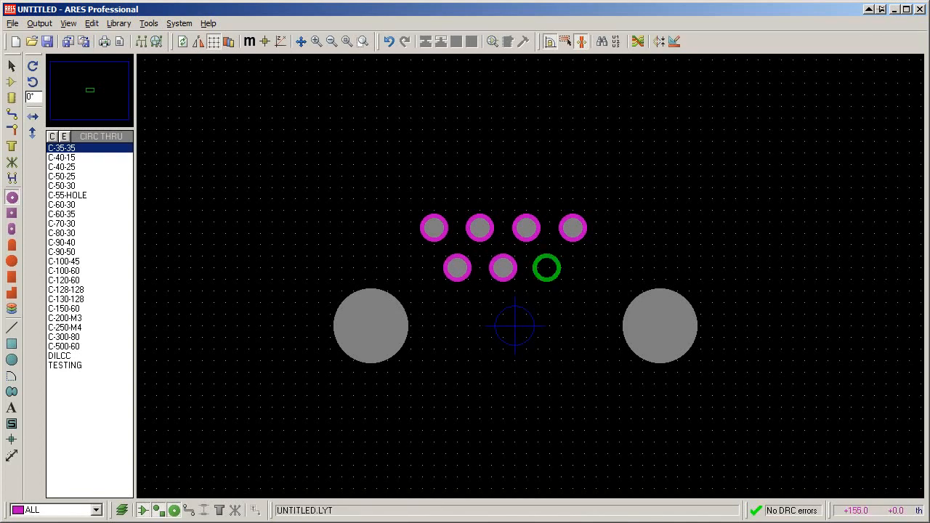
left_click(553, 269)
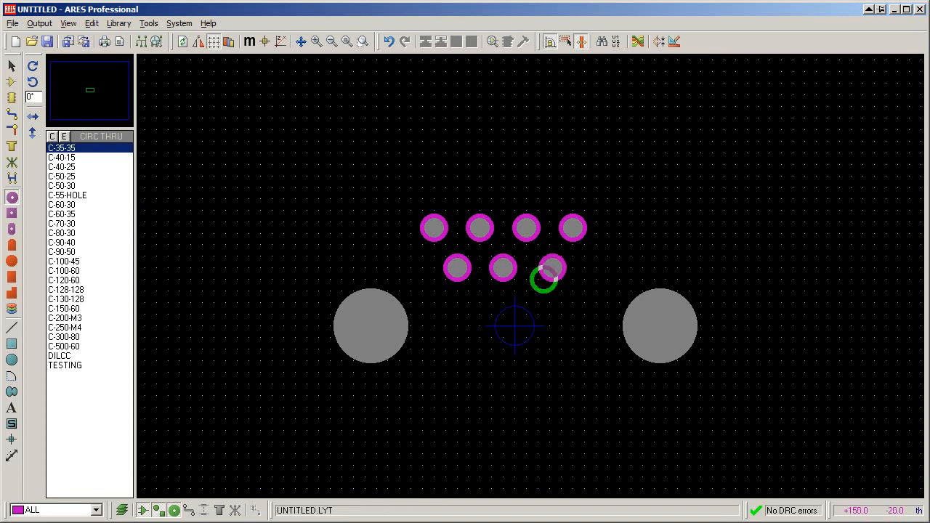
right_click(553, 259)
right_click(554, 260)
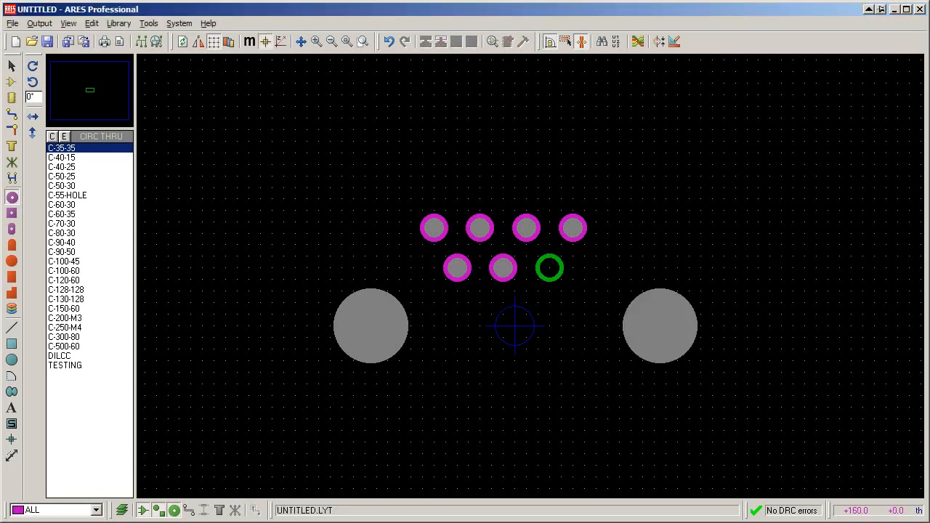
Complete the lower pin row with C-35-35 pads 160 th and 240 th right of its first pad
left_click(549, 268)
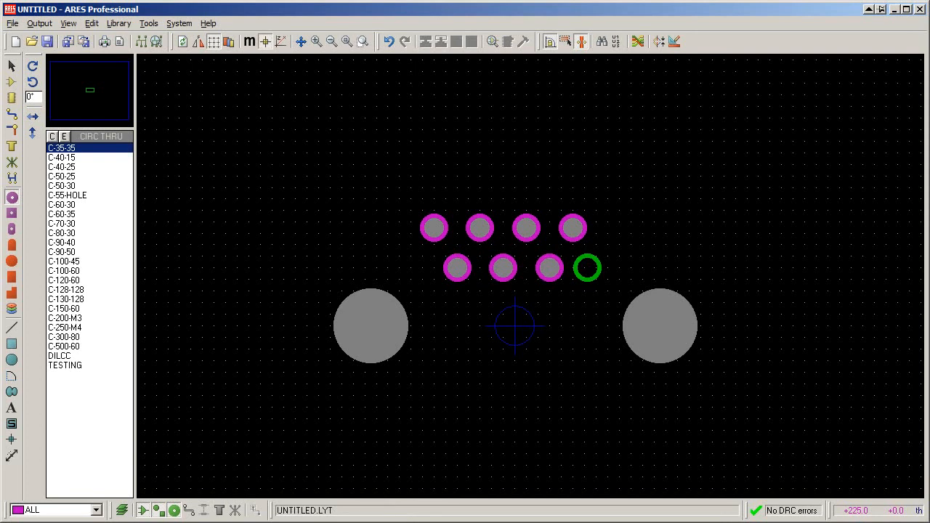
left_click(596, 268)
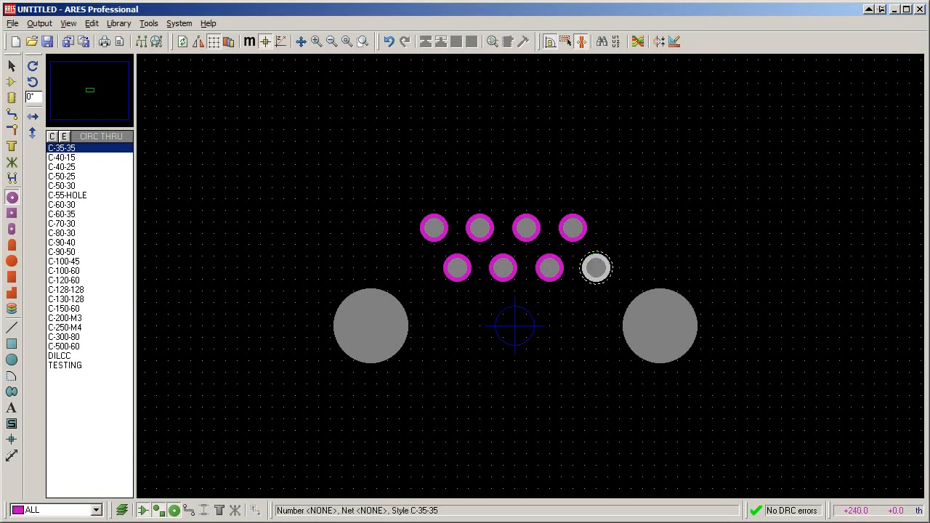
Using the datasheet, place a C-35-35 LED pad 20 th left of and 360 th above the left drill hole, and another about 90 th right of it
mouse_move(351, 209)
middle_mouse_down()
mouse_move(373, 231)
mouse_move(375, 279)
middle_mouse_up()
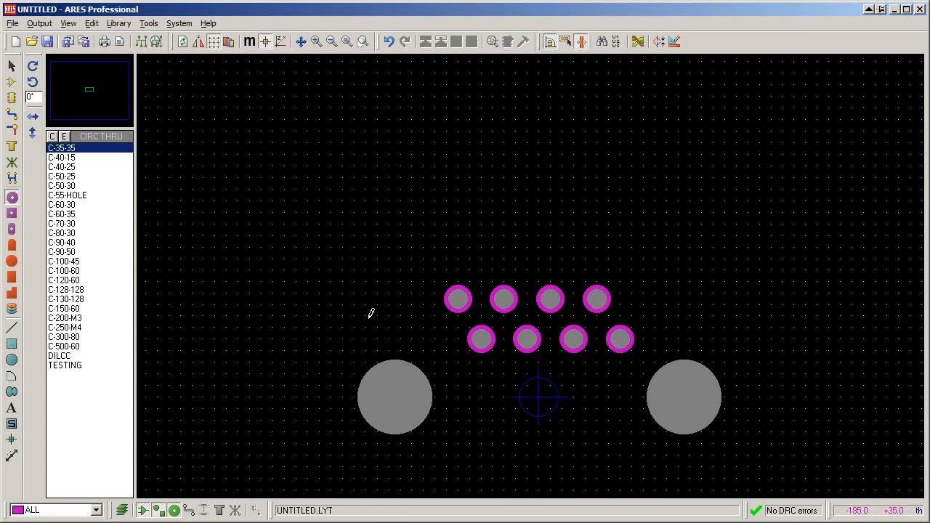
key("alt+Tab")
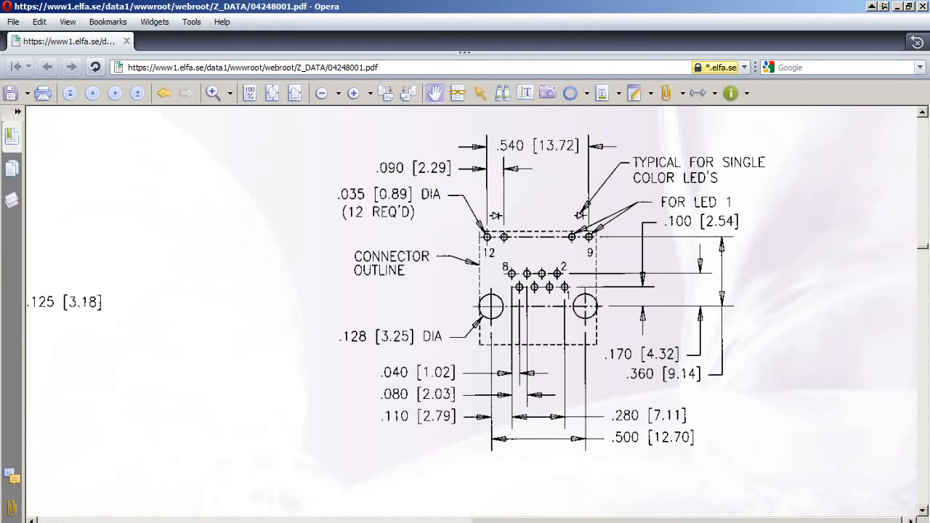
key("alt+Tab")
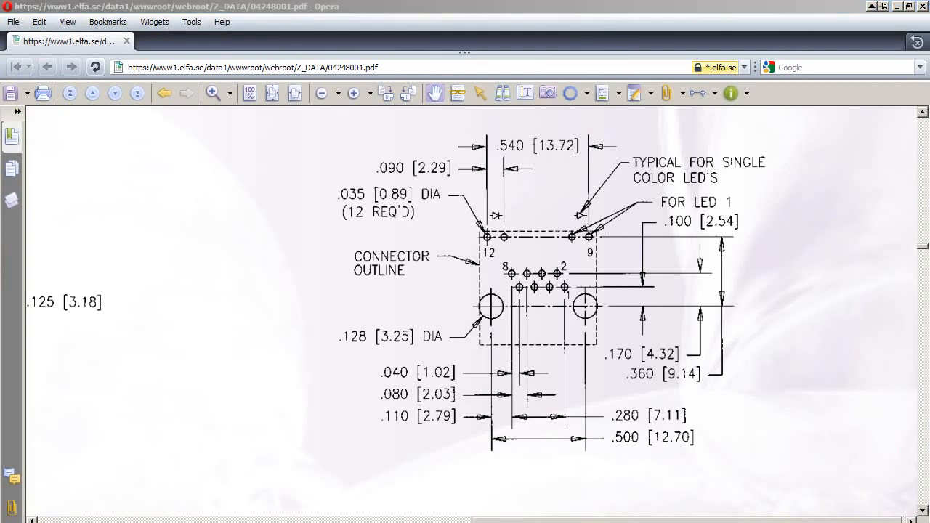
key("alt+Tab")
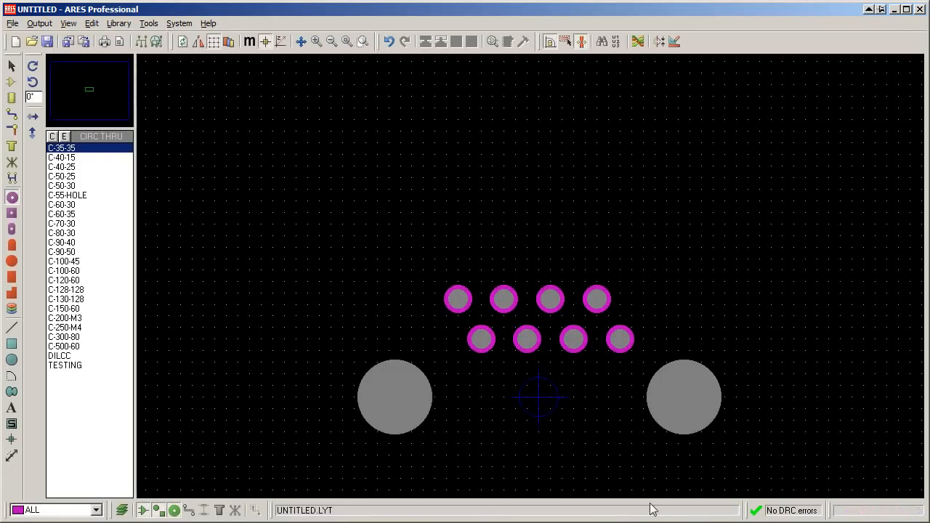
middle_click_drag(392, 241, 462, 247)
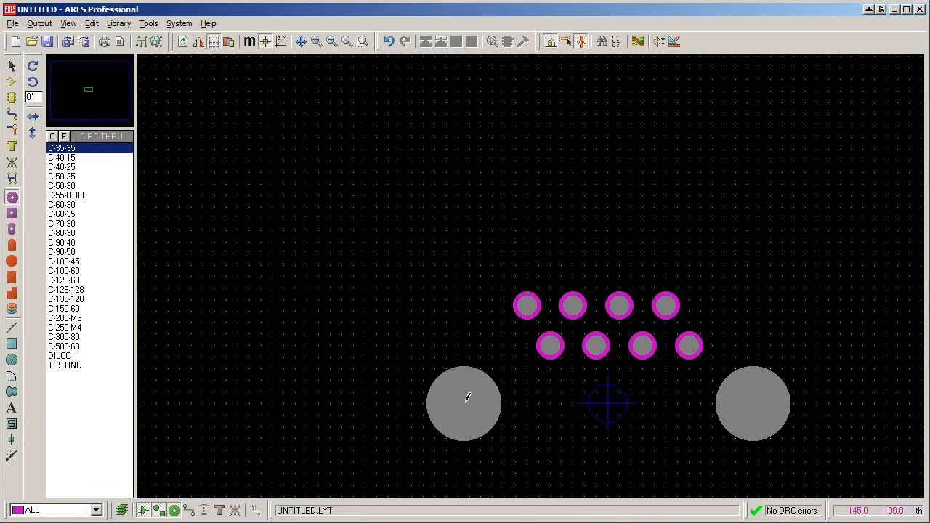
key("o")
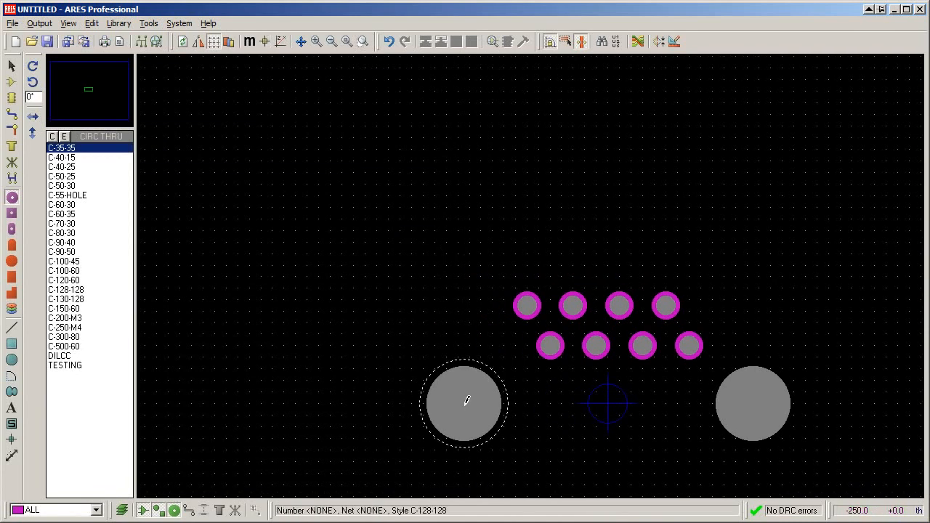
key("o")
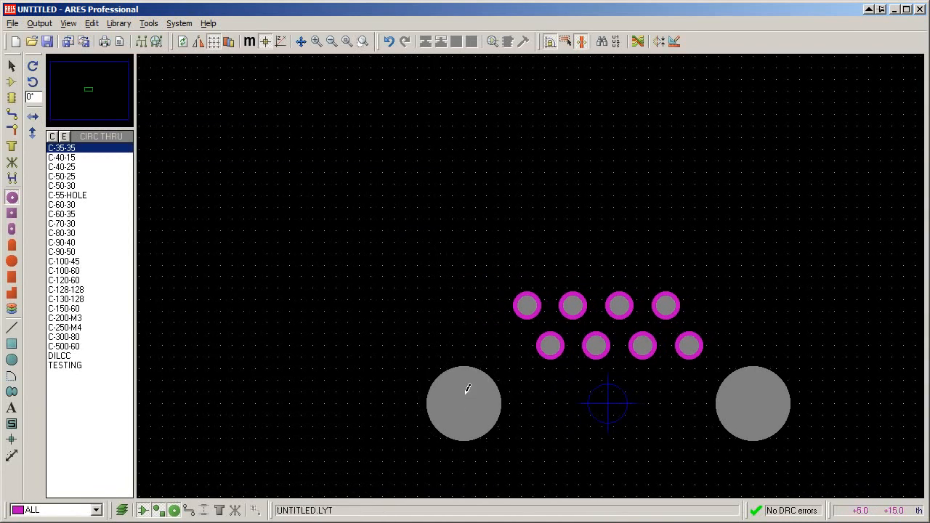
left_click(463, 318)
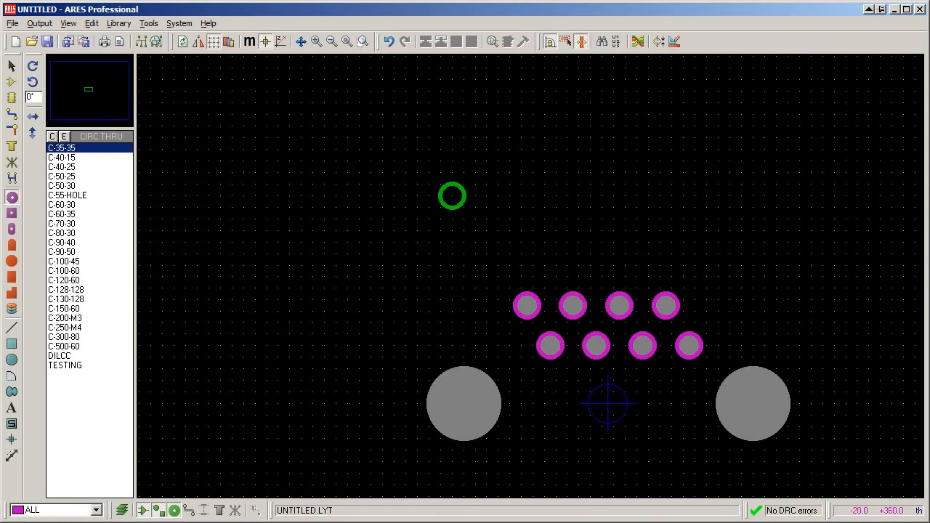
left_click(453, 195)
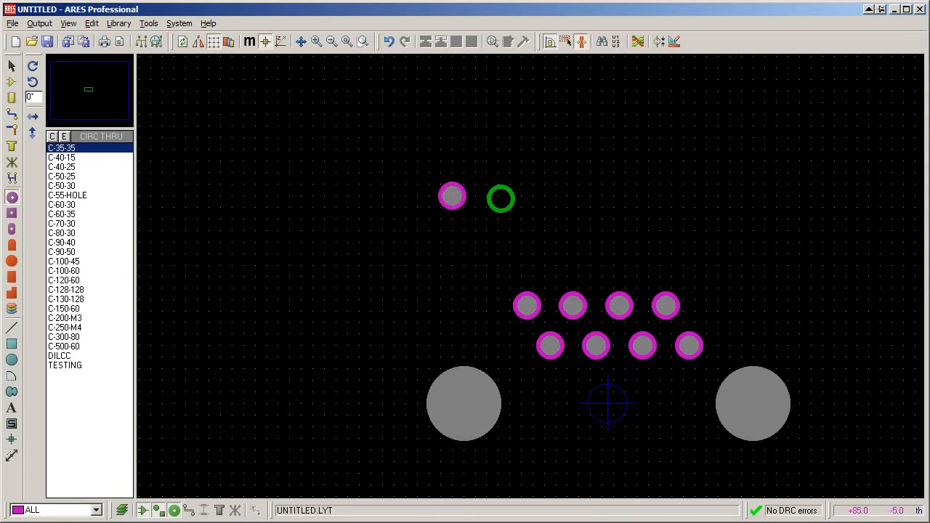
left_click(504, 198)
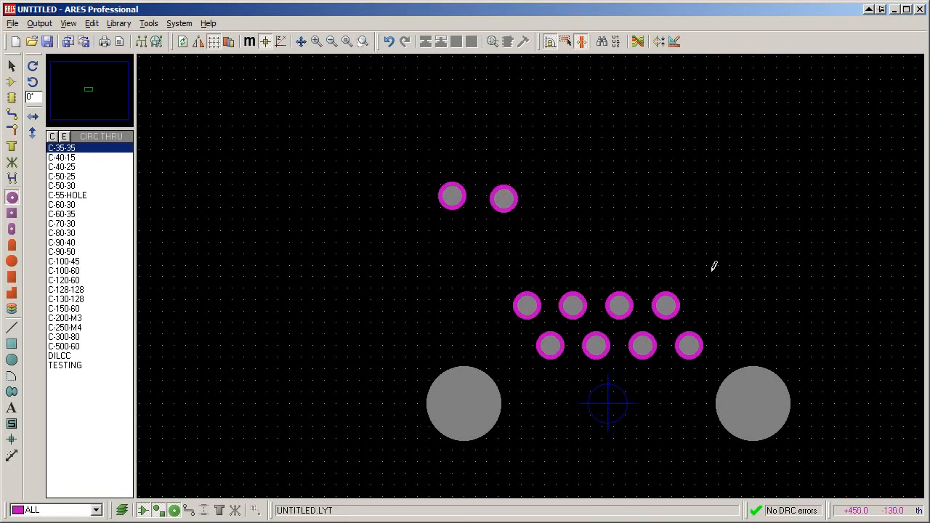
Place a C-35-35 LED pad above the right drill hole, level with the left LED pad, and another 90 th to its left
middle_click_drag(804, 269, 679, 260)
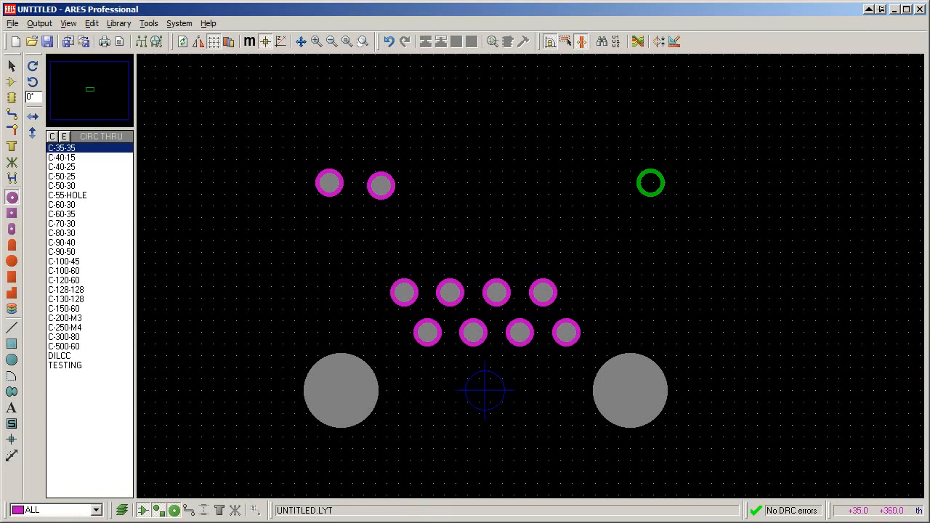
left_click(642, 182)
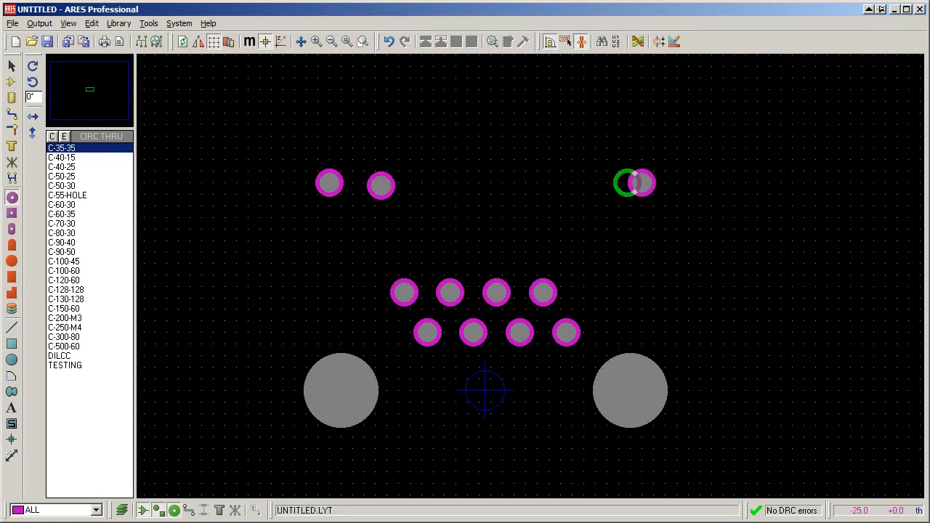
left_click(590, 182)
Check the pin numbering in the datasheet and assign number 1 to the rightmost pad of the lower pin row
middle_click(476, 229)
middle_click(537, 177)
middle_click(632, 230)
middle_click(570, 212)
scroll(571, 209, "down", 1)
middle_click(576, 180)
middle_click(577, 229)
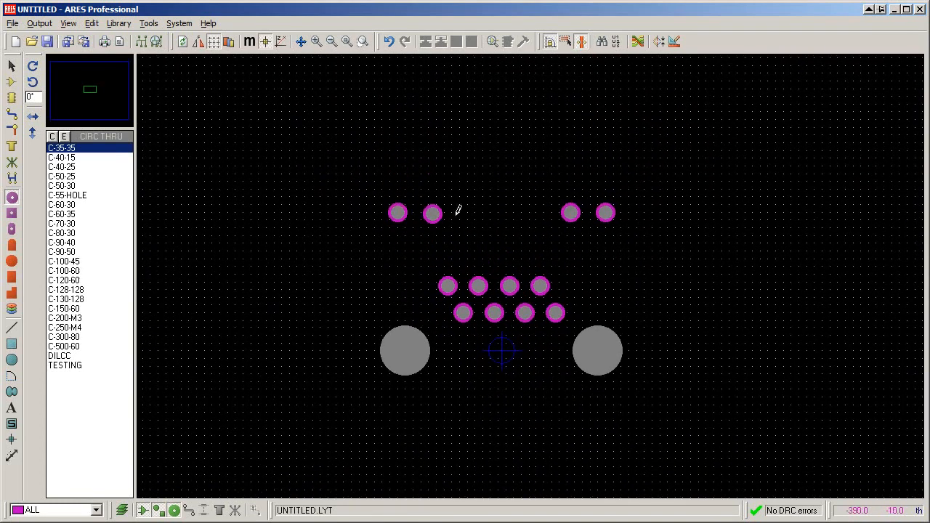
left_click(11, 66)
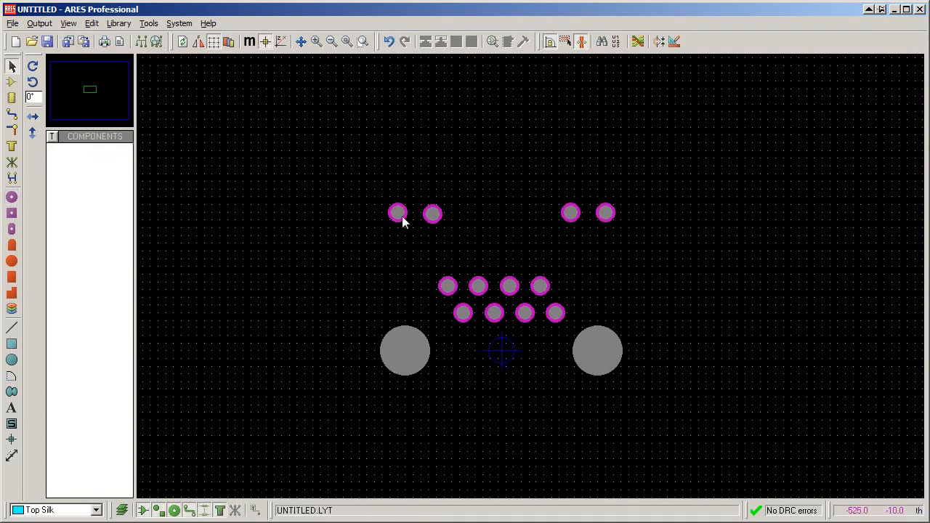
key("alt+Tab")
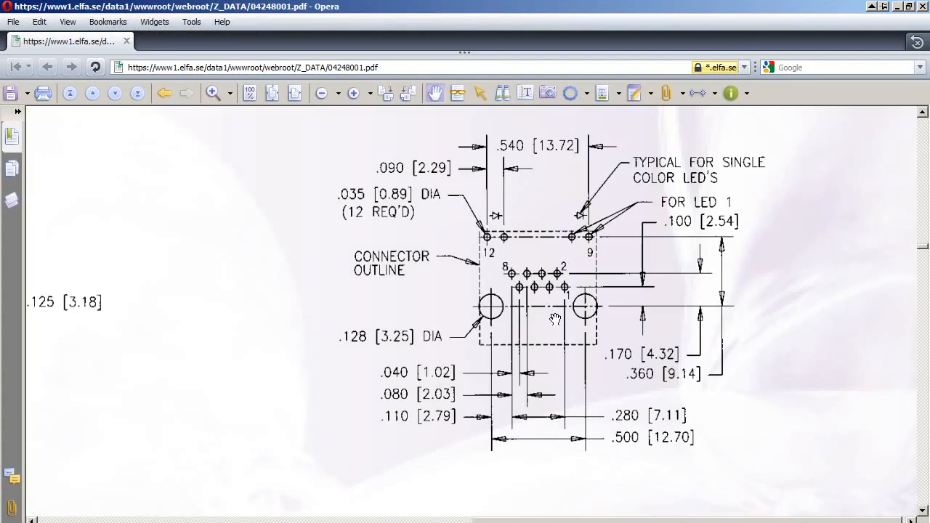
key("alt+Tab")
double_click(555, 312)
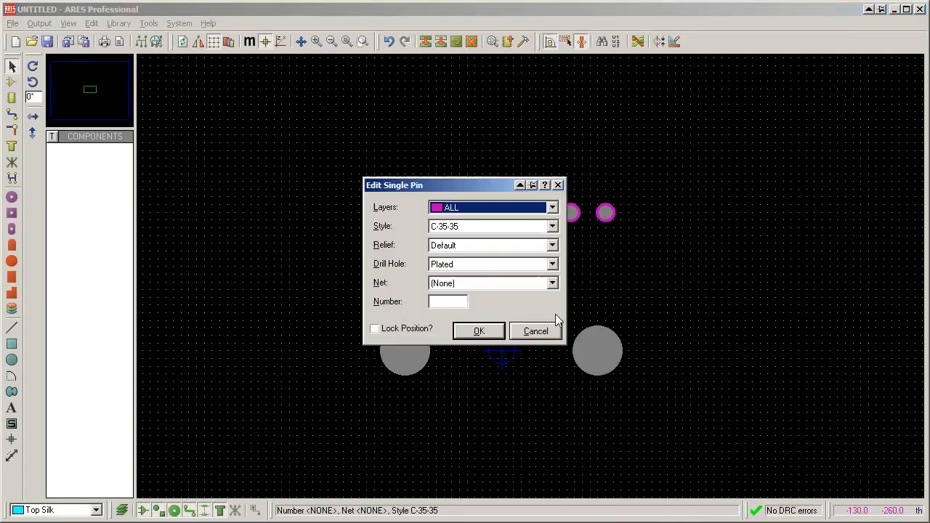
left_click(479, 330)
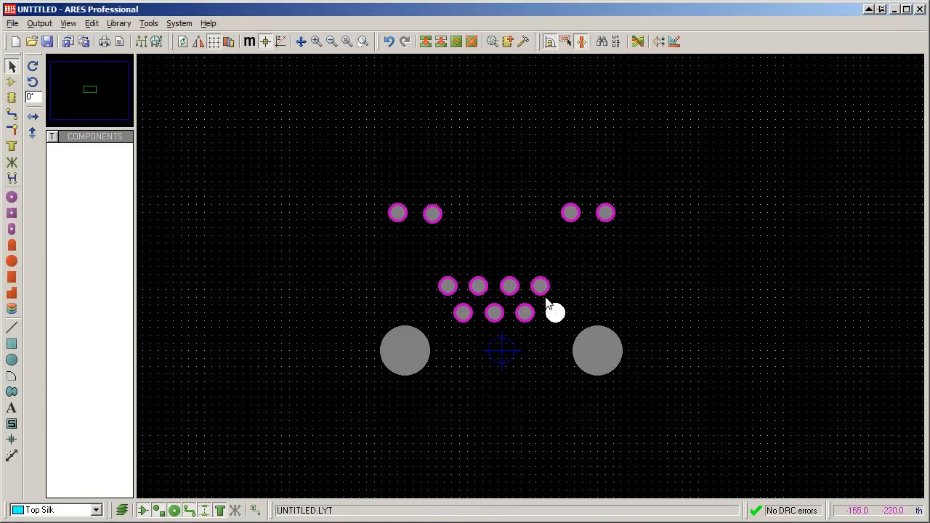
Number the middle row's rightmost pad 2, the lower-row pad left of pin 1 as 3, and the middle-row pad left of pin 2 as 4
double_click(540, 284)
left_click(458, 301)
type("2")
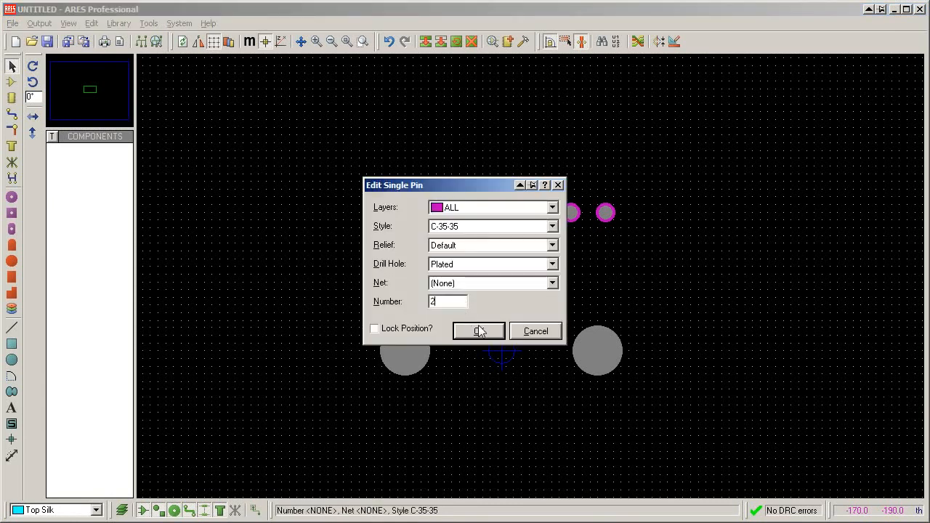
left_click(479, 331)
double_click(525, 314)
left_click(479, 331)
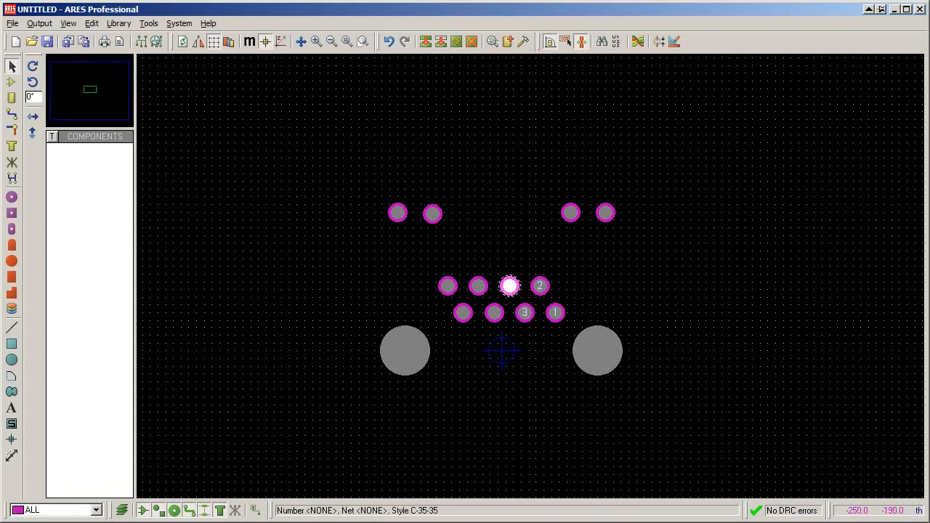
double_click(508, 287)
left_click(485, 328)
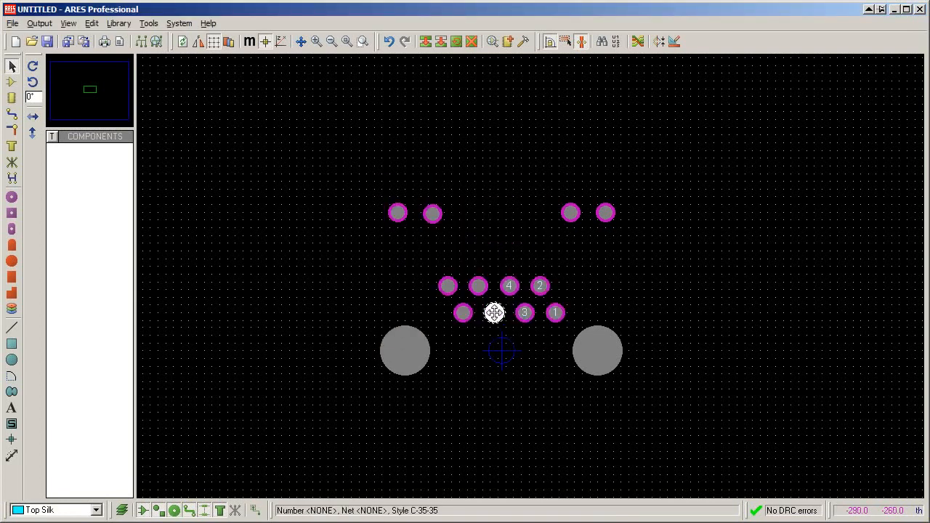
Number the lower-row pad left of pin 3 as 5, and the middle-row pad left of pin 4 as 6
double_click(494, 313)
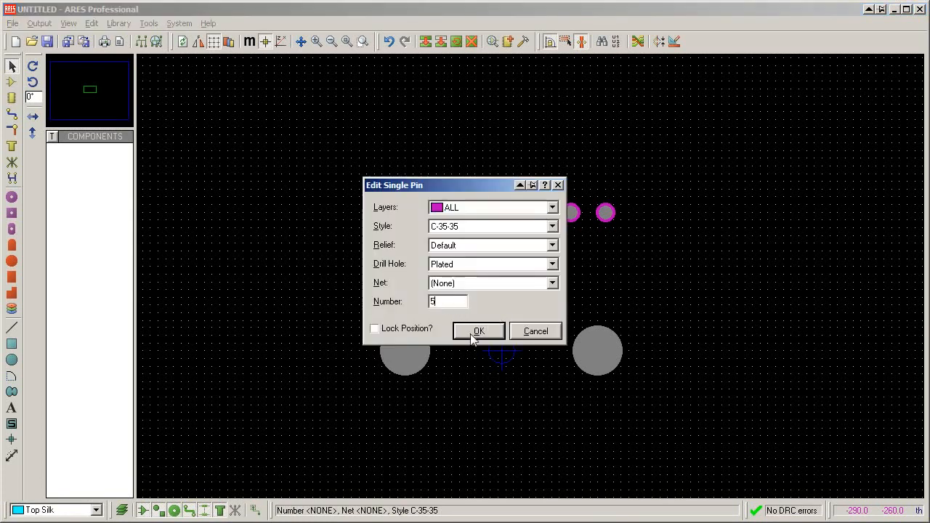
left_click(472, 333)
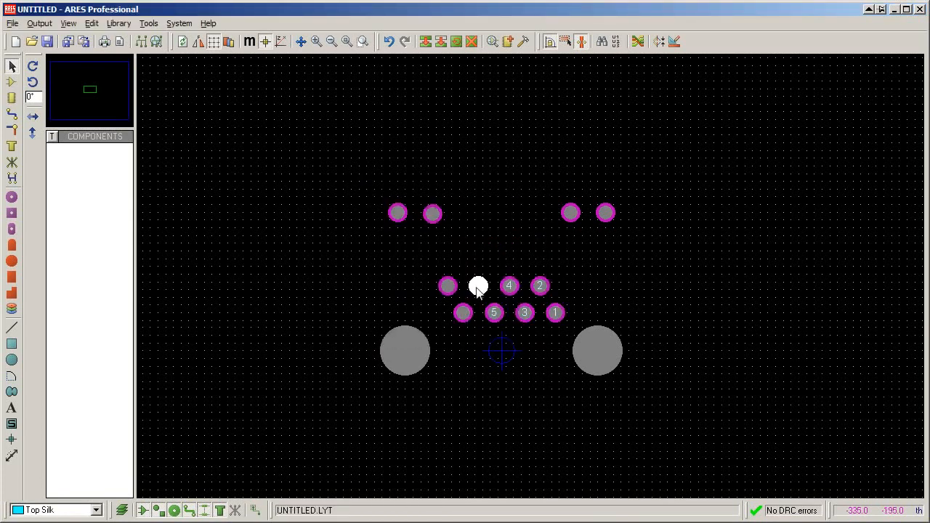
double_click(478, 285)
type("6")
left_click(476, 331)
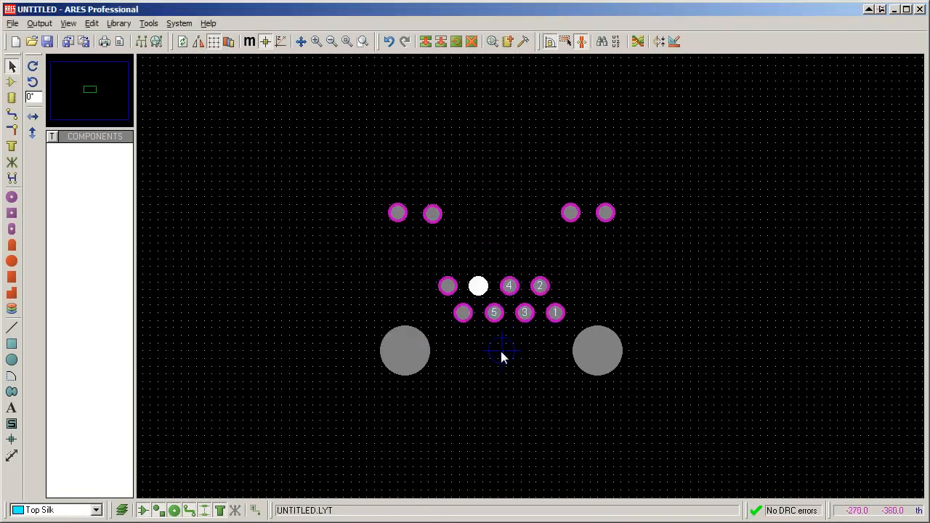
Number the leftmost lower-row pad 7 and the leftmost middle-row pad 8
double_click(463, 314)
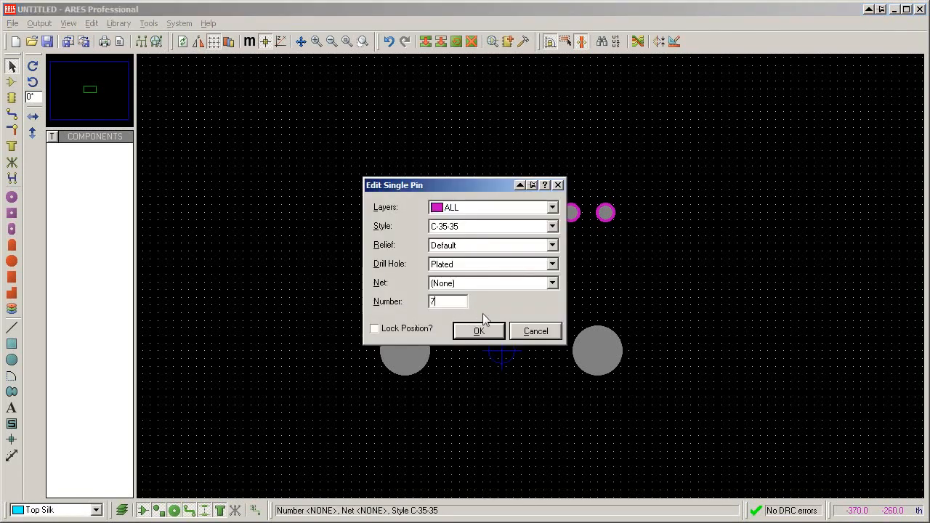
left_click(481, 330)
double_click(448, 286)
type("8")
left_click(476, 332)
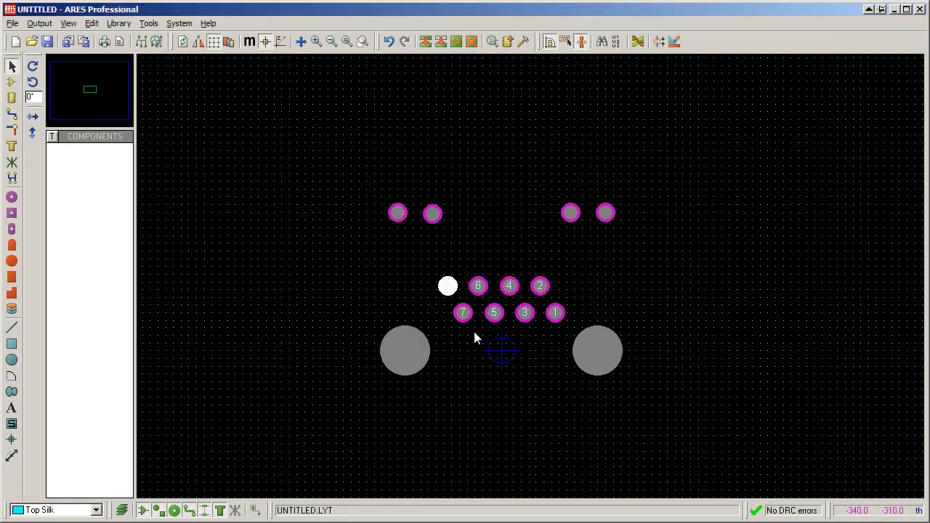
Number the upper row's rightmost LED pad 9 and the LED pad just left of it 10
double_click(606, 212)
left_click(448, 301)
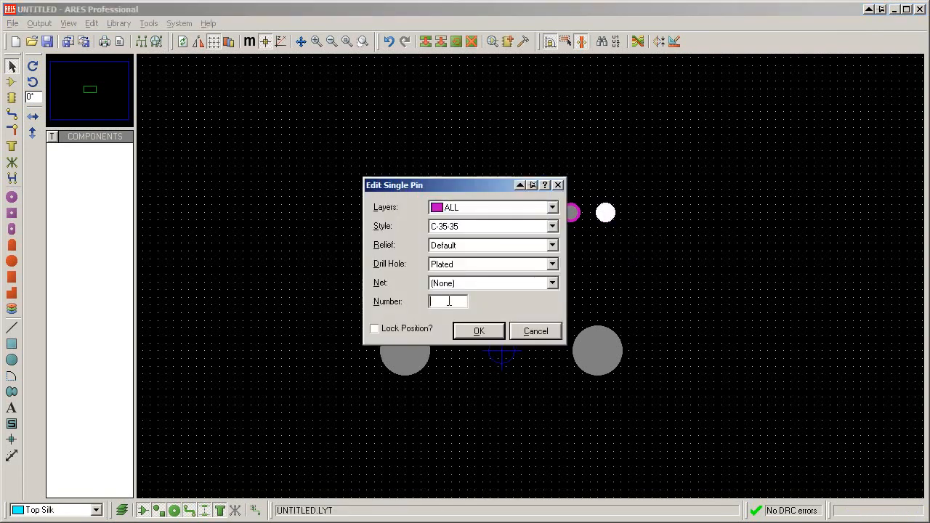
type("9")
left_click(466, 332)
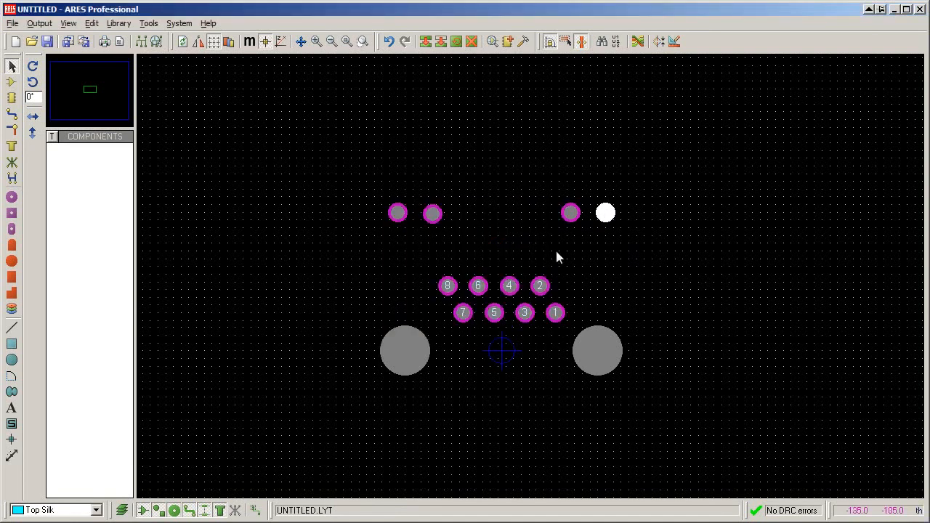
double_click(571, 212)
left_click(448, 301)
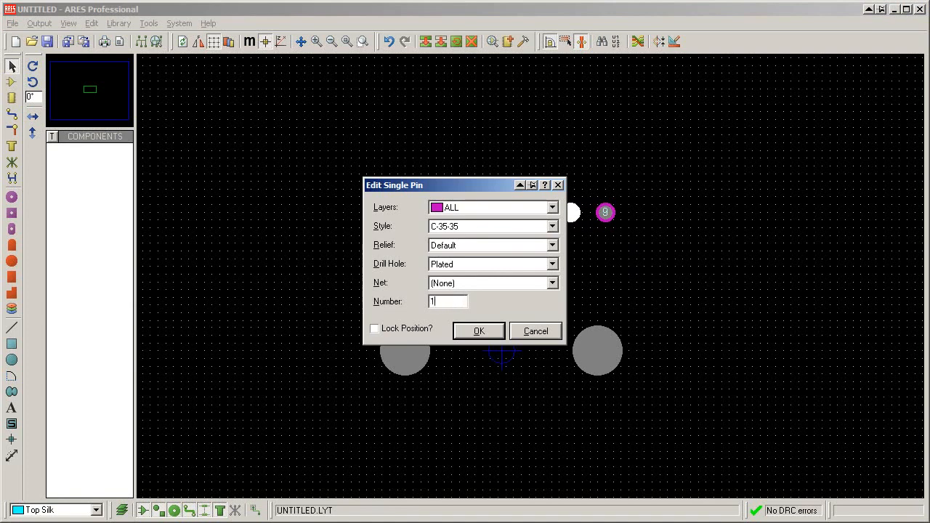
left_click(493, 329)
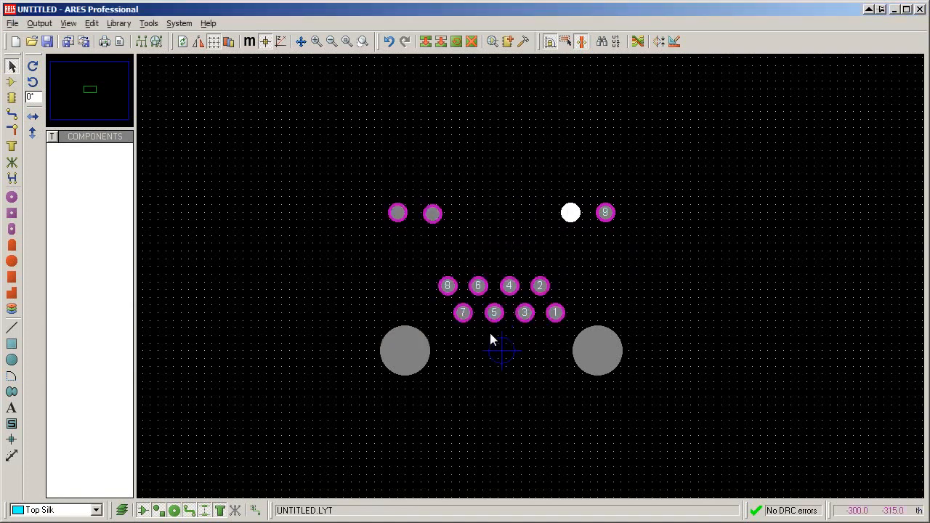
Number the inner pad of the left LED pair 11 and the outer pad 12
double_click(434, 214)
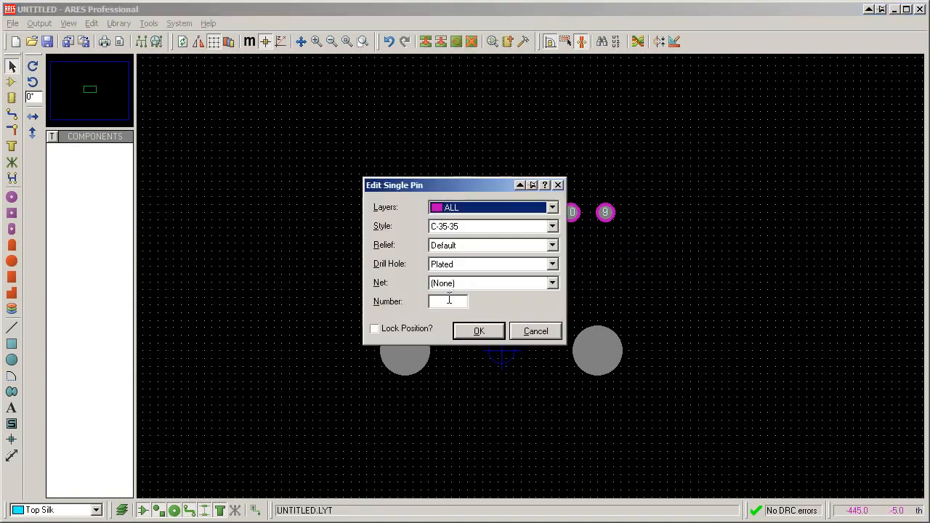
left_click_drag(453, 184, 470, 242)
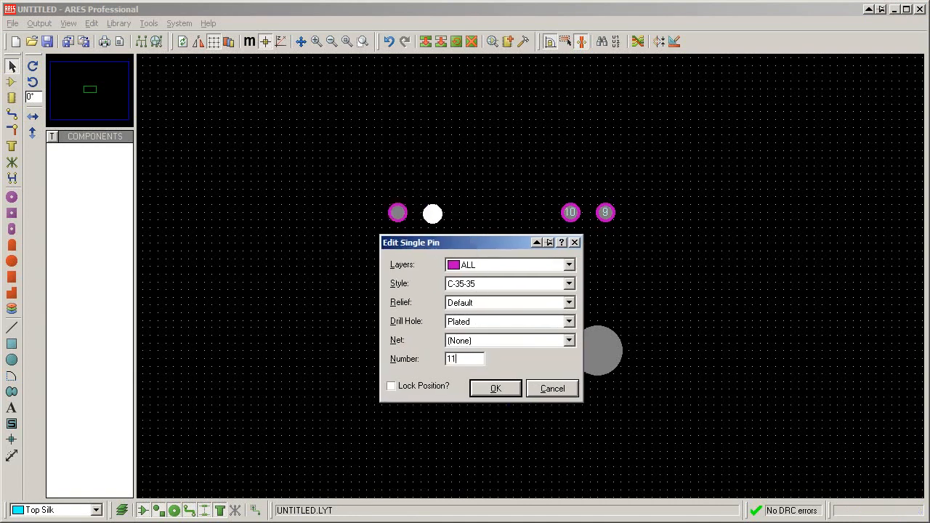
left_click(494, 390)
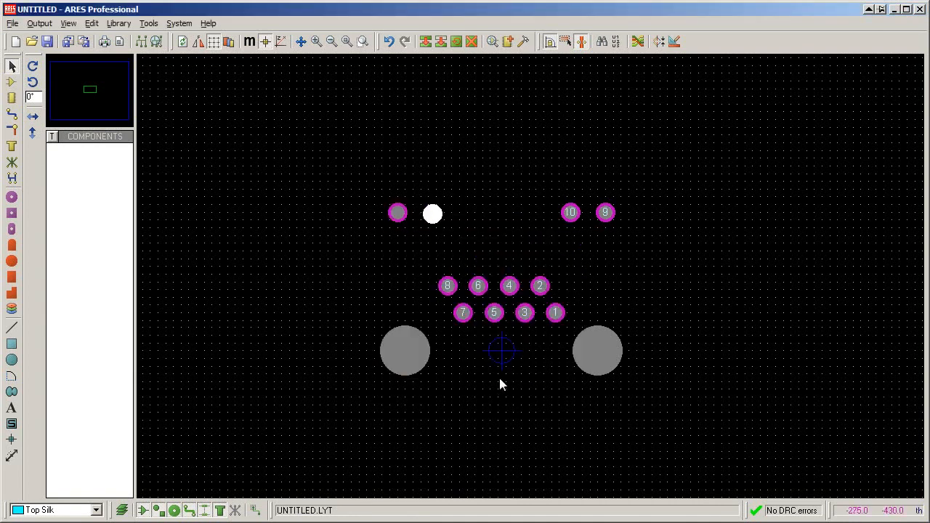
left_click(398, 213)
type("12")
left_click(470, 334)
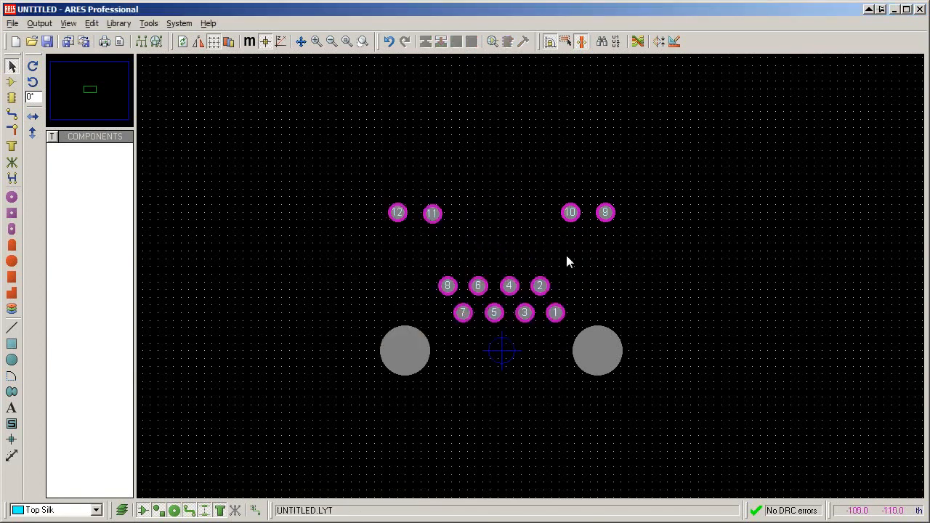
Check the connector outline in the datasheet and draw a Top Silk rectangle enclosing all pads and both drill holes
key("alt+Tab")
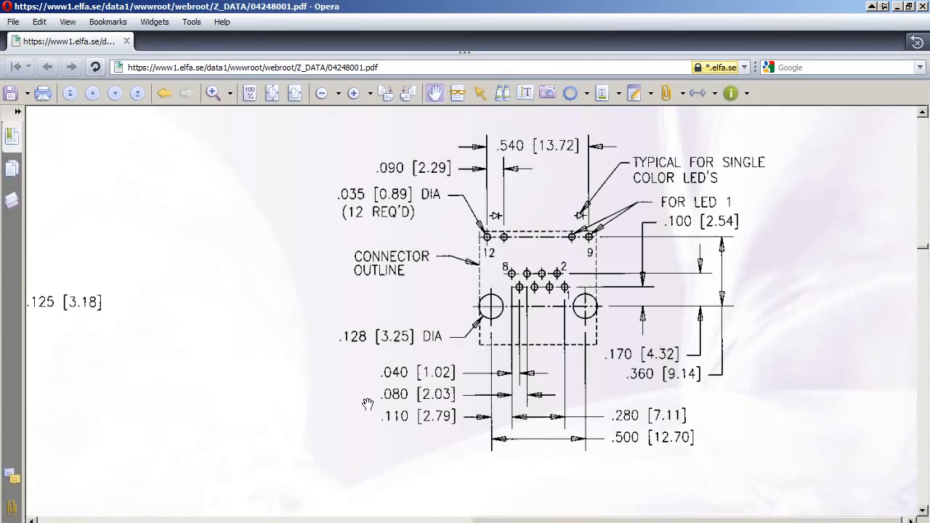
key("alt+Tab")
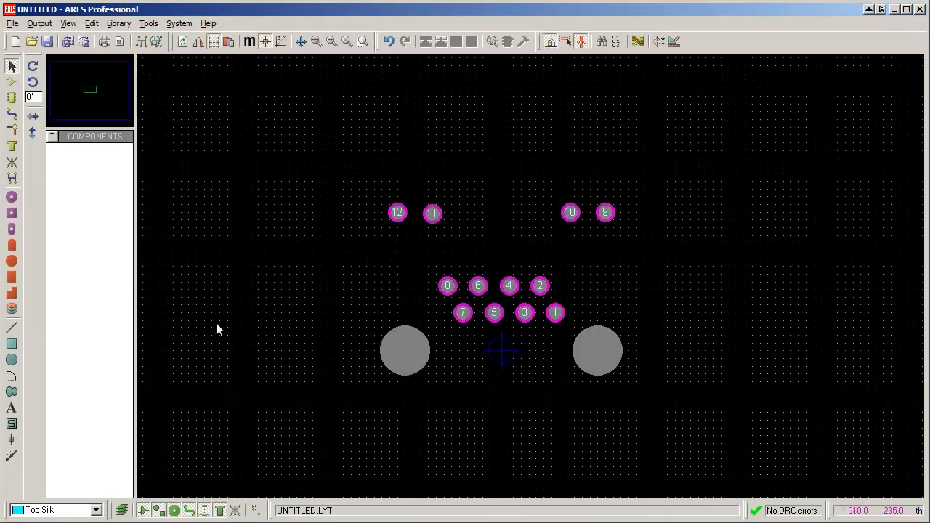
left_click(12, 346)
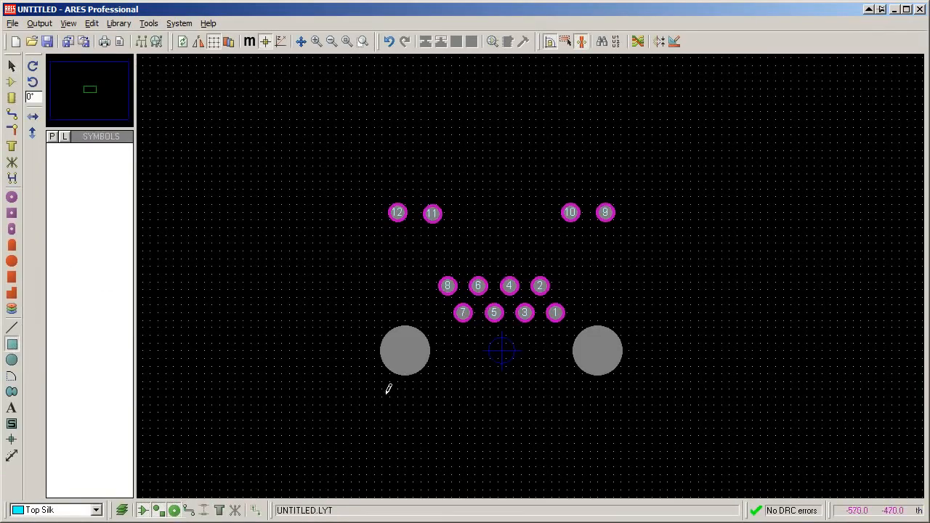
left_click_drag(371, 429, 632, 192)
middle_click_drag(505, 328, 503, 226)
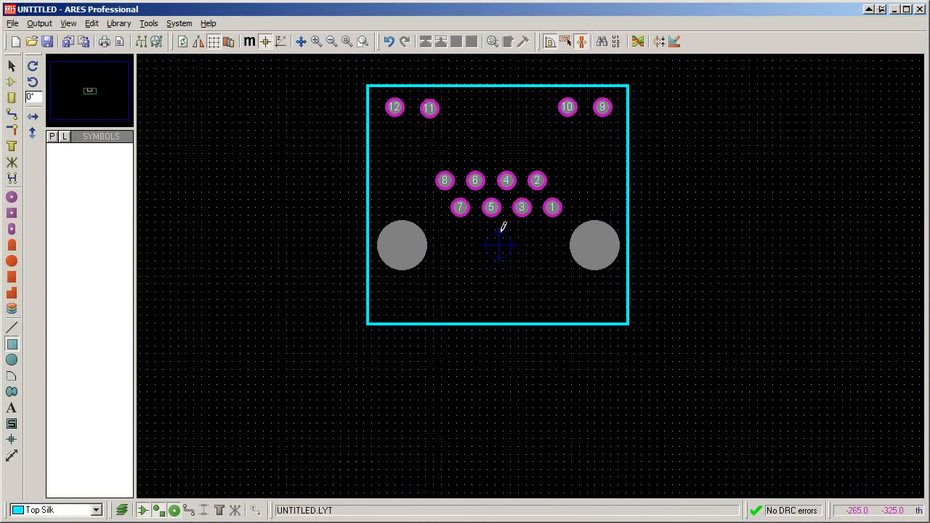
Move the left and right edges of the silkscreen outline inward so they sit just outside the two drill holes
right_click(515, 320)
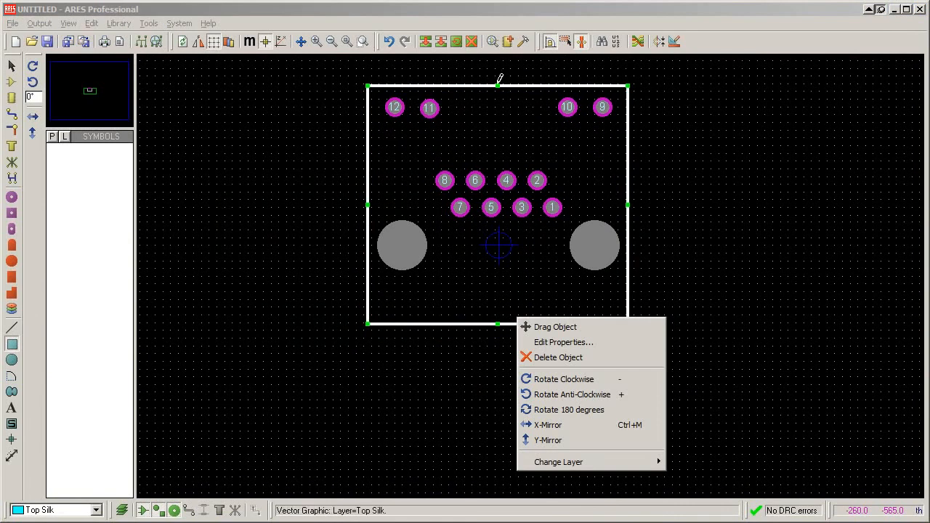
left_click(285, 135)
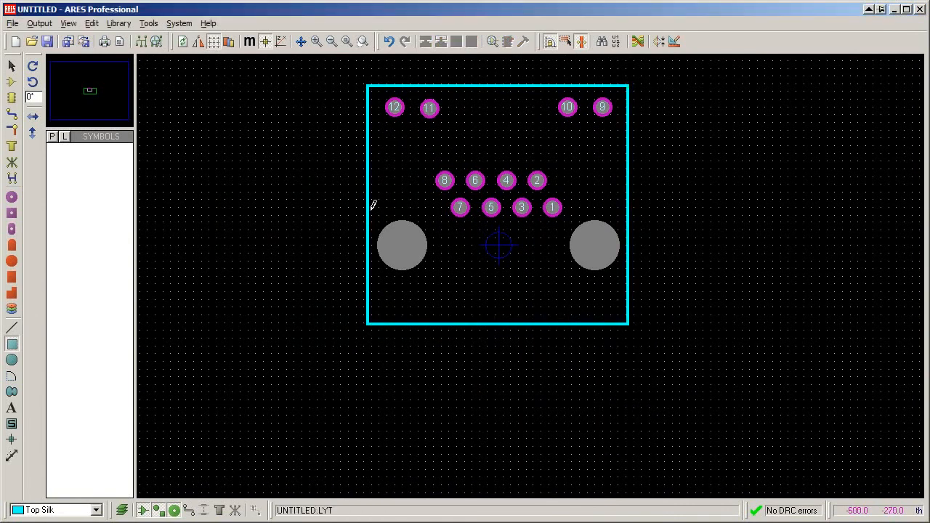
right_click(371, 205)
left_click(368, 205)
left_click(369, 213)
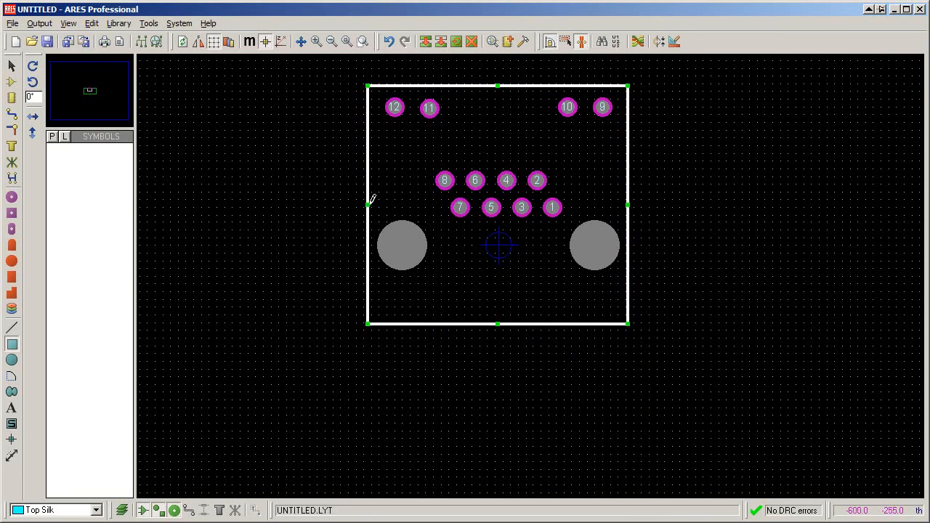
key("F6")
left_click_drag(464, 271, 483, 270)
middle_click_drag(567, 295, 268, 303)
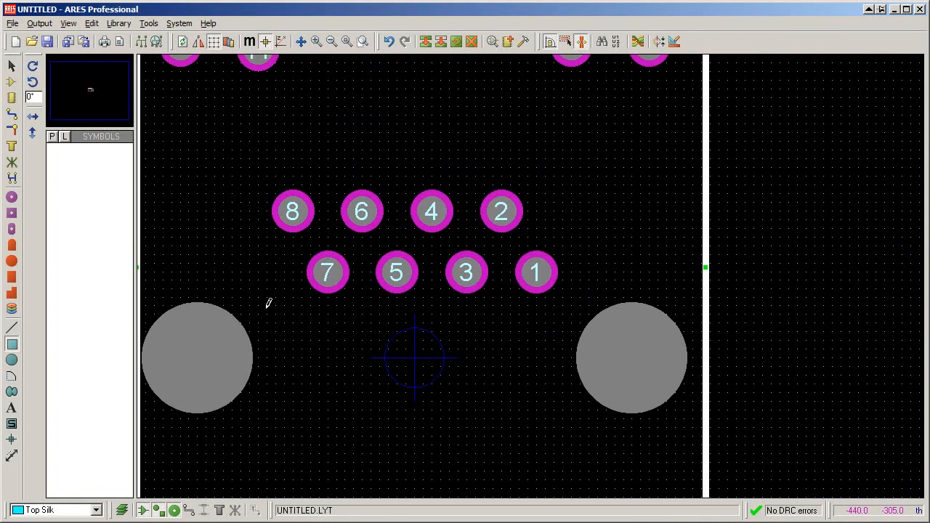
double_click(705, 270)
left_click(550, 291)
left_click_drag(705, 267, 693, 267)
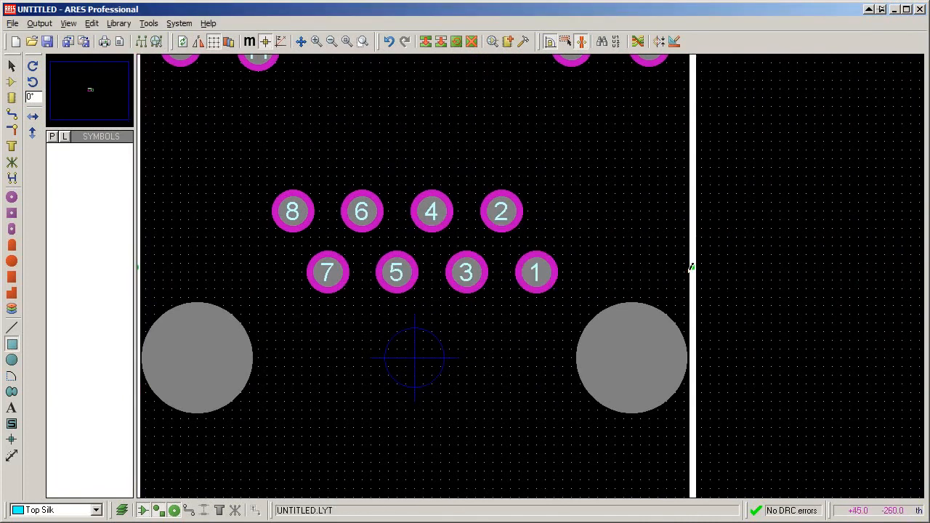
key("F7")
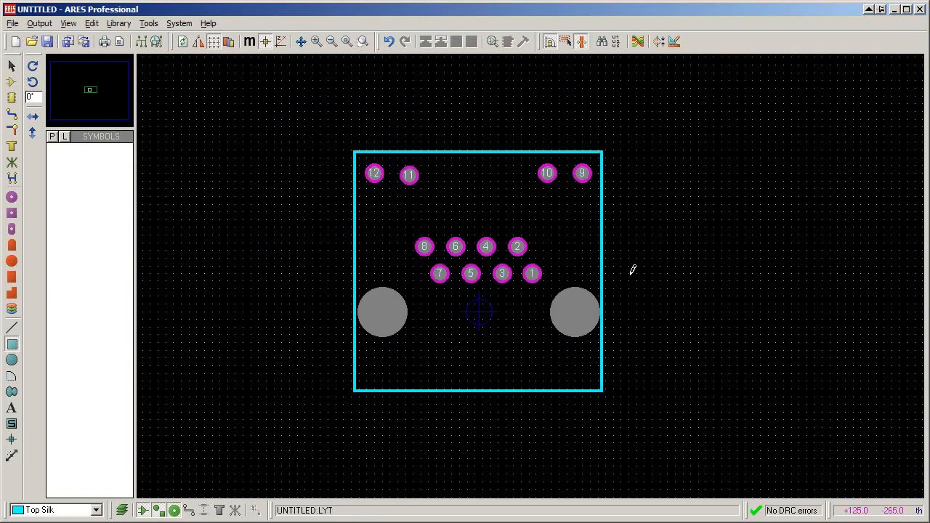
Select the whole footprint including its outline and start making a package from it named JACK
middle_click_drag(654, 257, 702, 226)
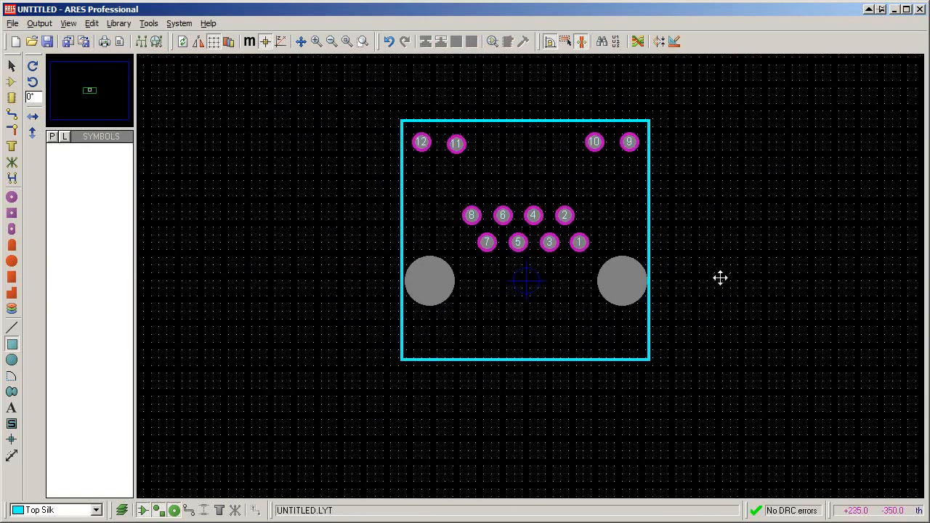
middle_click_drag(726, 277, 676, 317)
left_click_drag(332, 131, 649, 418)
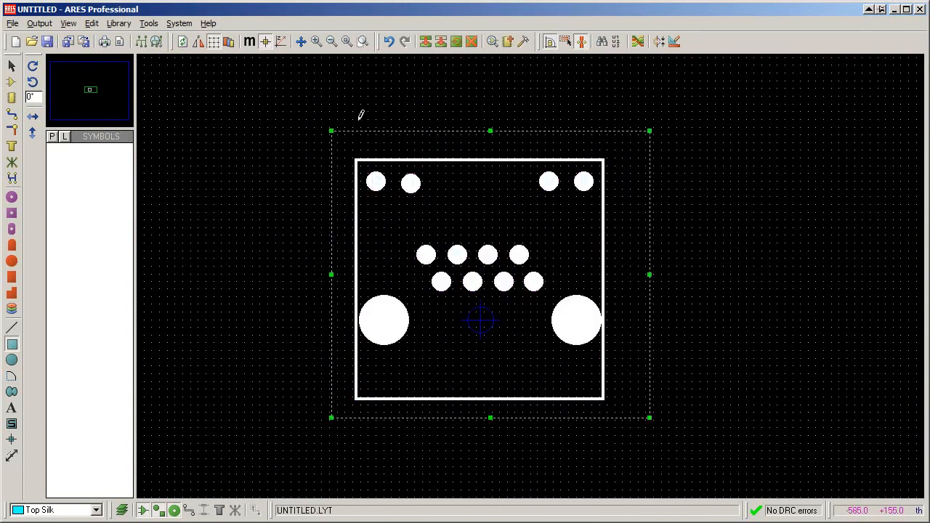
left_click(148, 24)
mouse_move(118, 25)
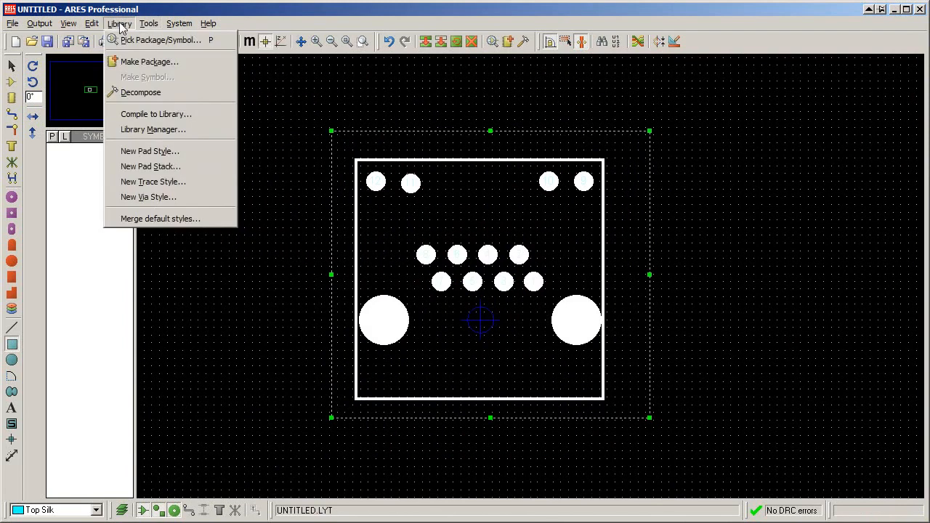
left_click(142, 62)
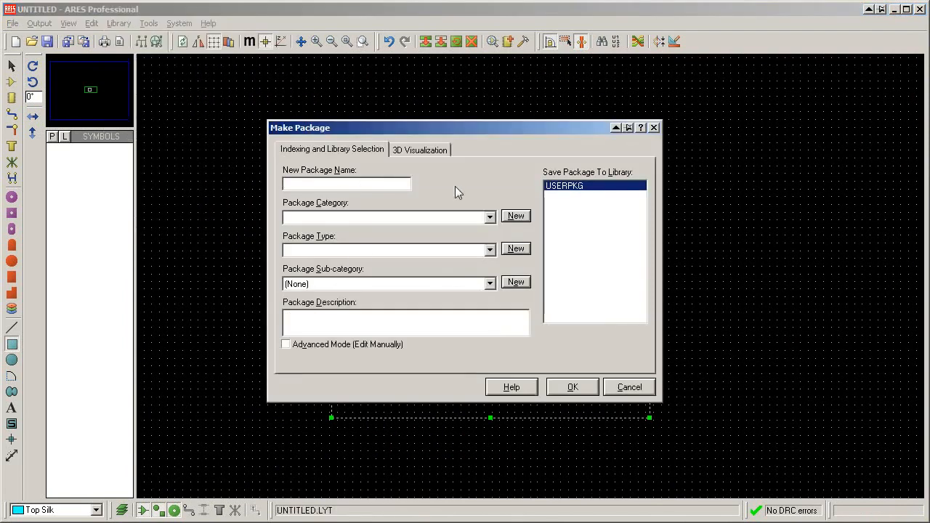
type("JACK")
Set the package category to Connectors and the type to Through Hole, leaving the sub-category as (None)
left_click(488, 218)
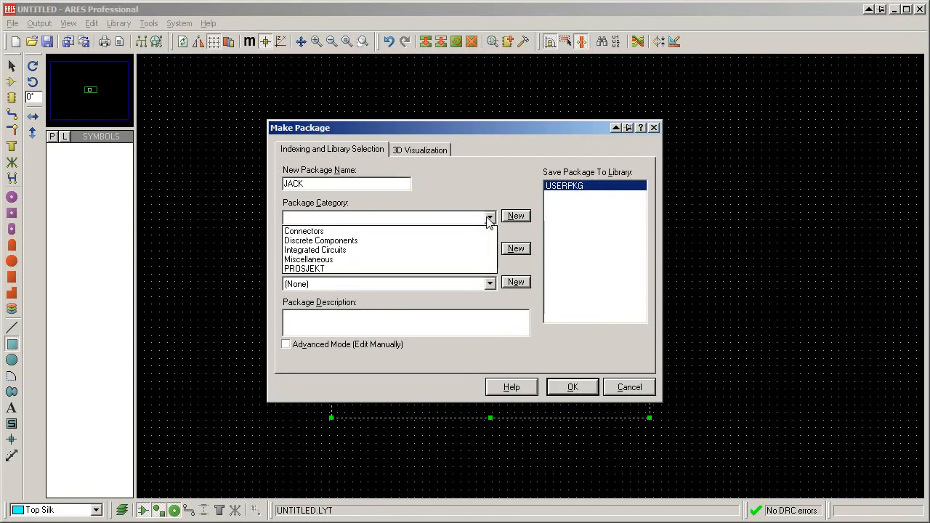
left_click(320, 232)
left_click(384, 250)
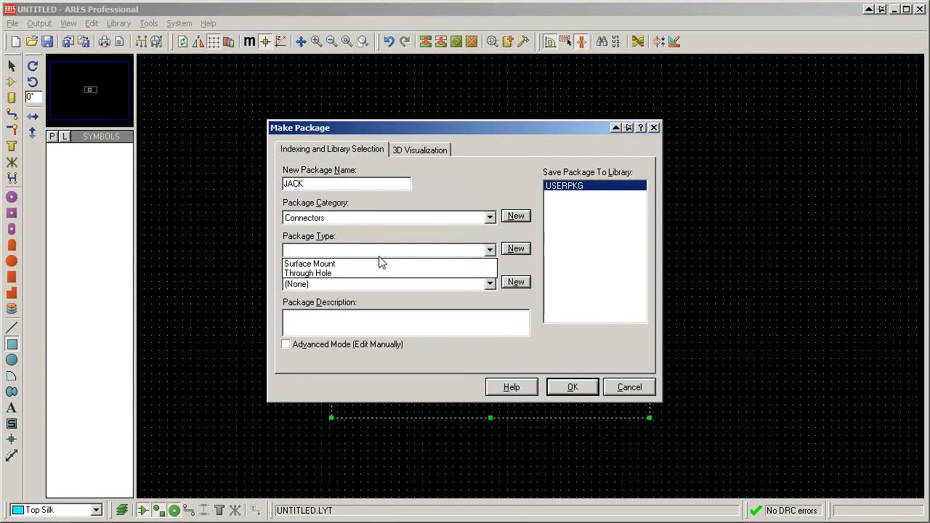
left_click(324, 274)
left_click(324, 285)
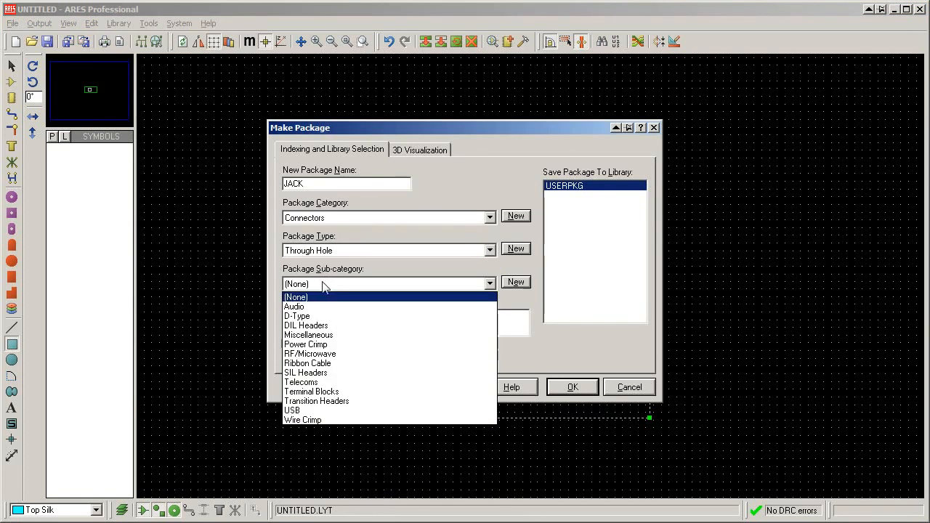
left_click(324, 285)
left_click(405, 321)
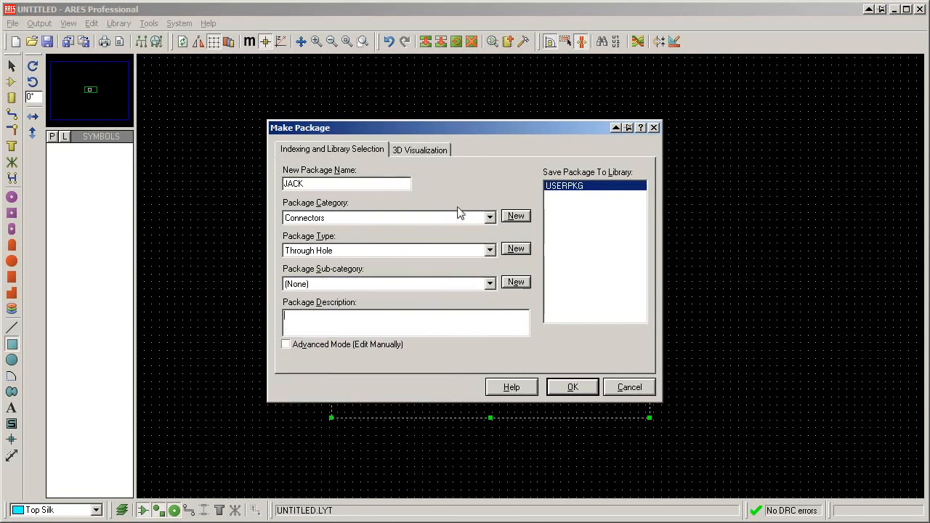
Add the 3D model parameter {MAXHEIGHT=0} to the package's visualization settings
left_click_drag(449, 127, 587, 101)
left_click(558, 122)
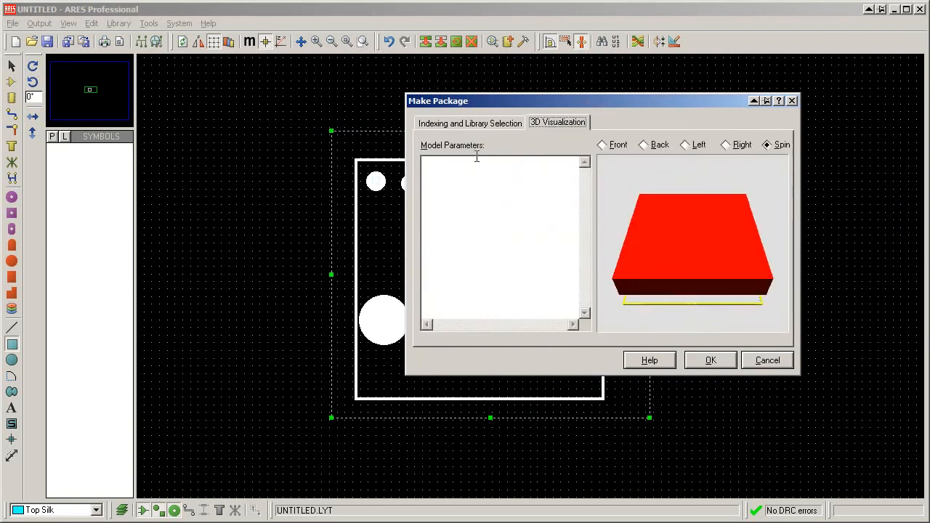
left_click(490, 181)
type("MAXHE")
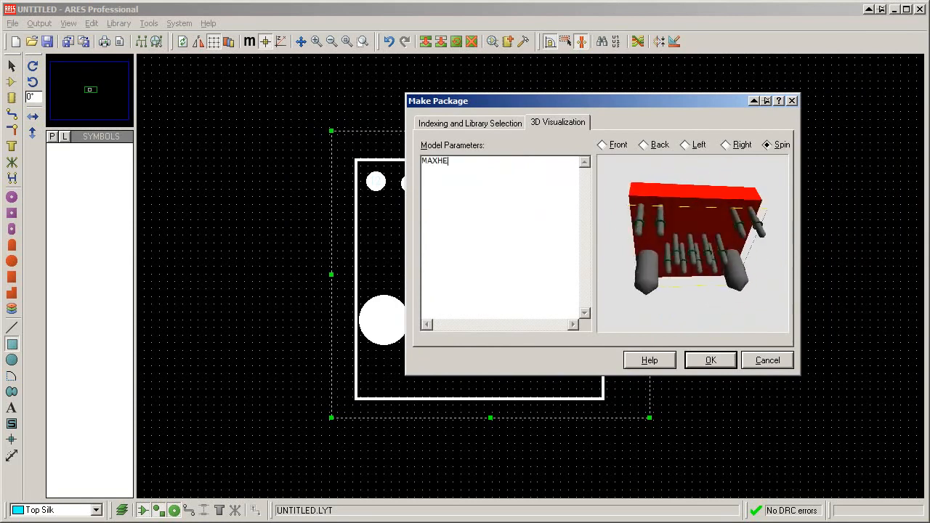
type("IGHT=0")
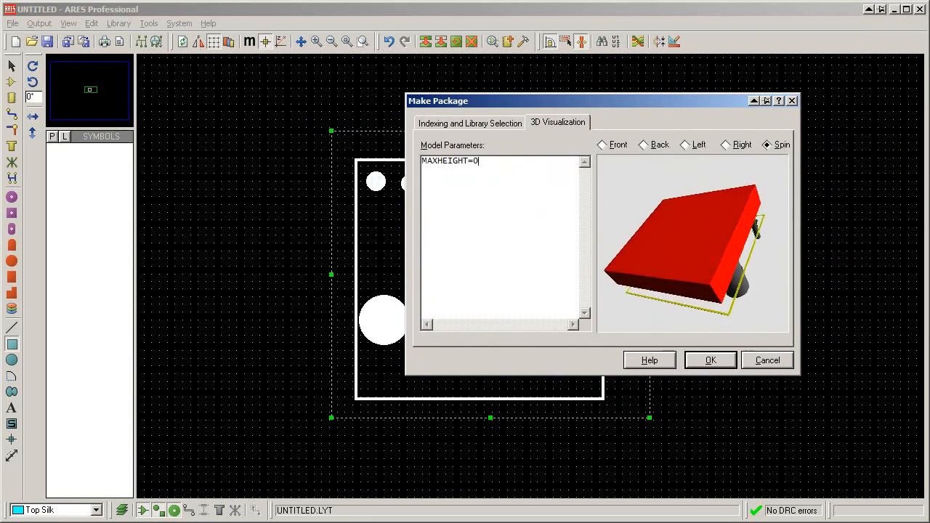
key("Home")
type("{")
key("End")
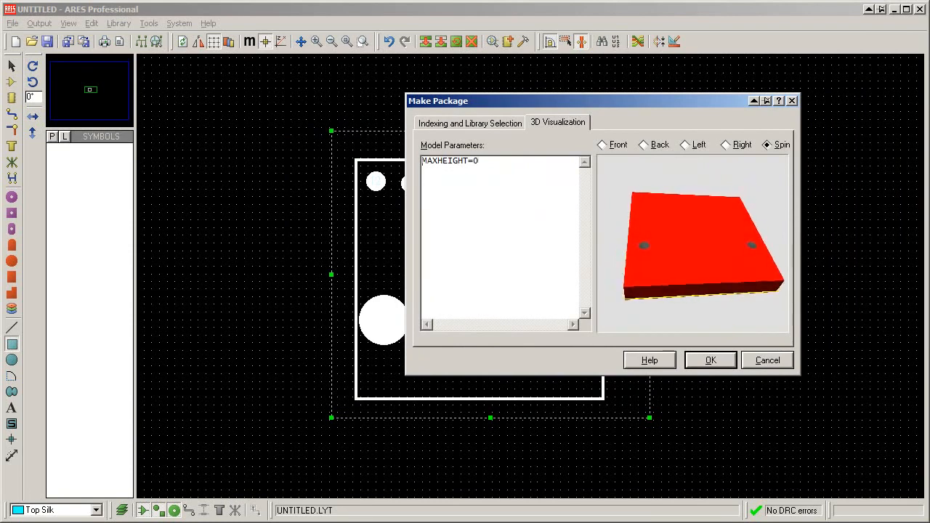
type("}")
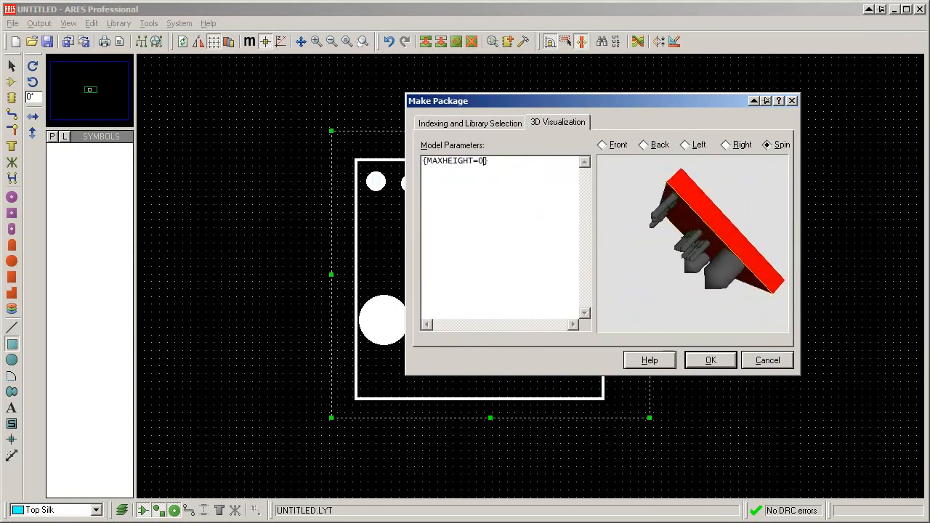
Try MAXHEIGHT values of .4in, .8in and .7in for the 3D model and settle on .6in
key("BackSpace")
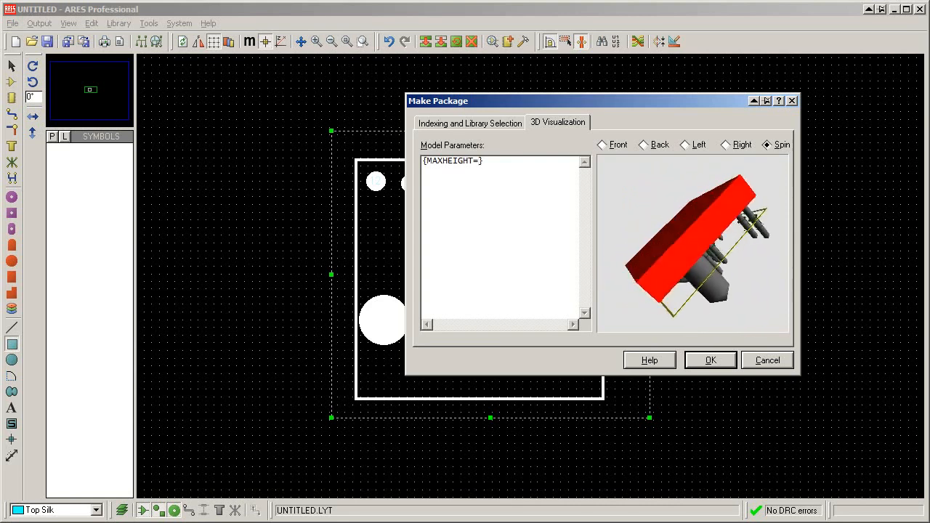
type(".4in")
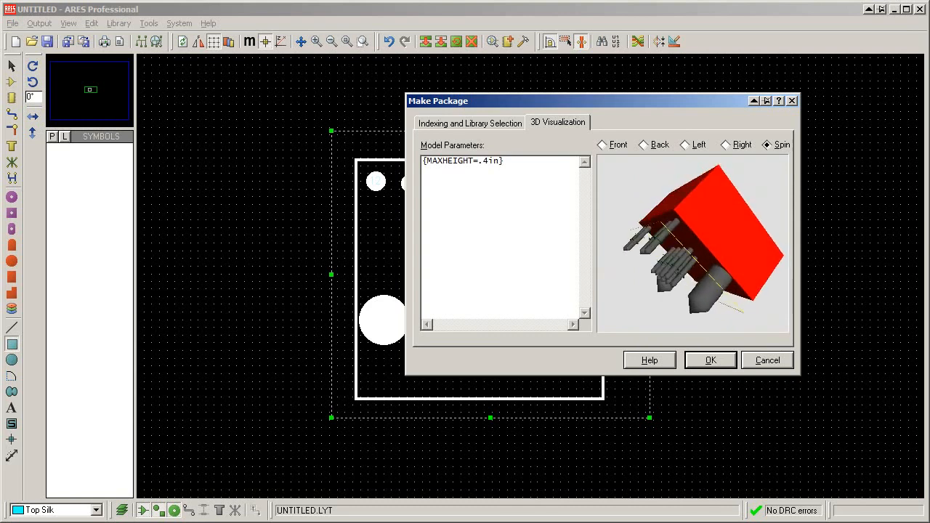
key("BackSpace")
type("8")
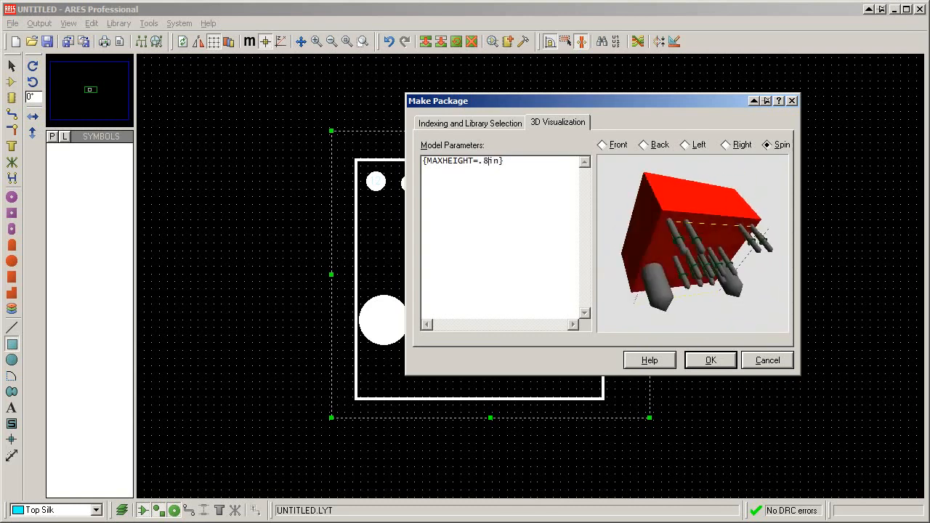
key("BackSpace")
type("7")
key("BackSpace")
type("6")
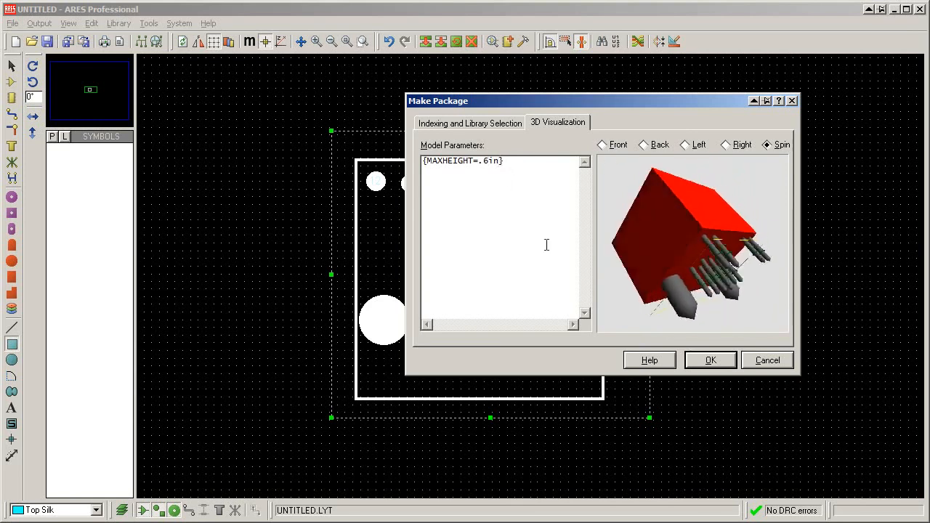
Save the JACK package to the USERPKG library, replacing the existing version
left_click(715, 360)
left_click(444, 298)
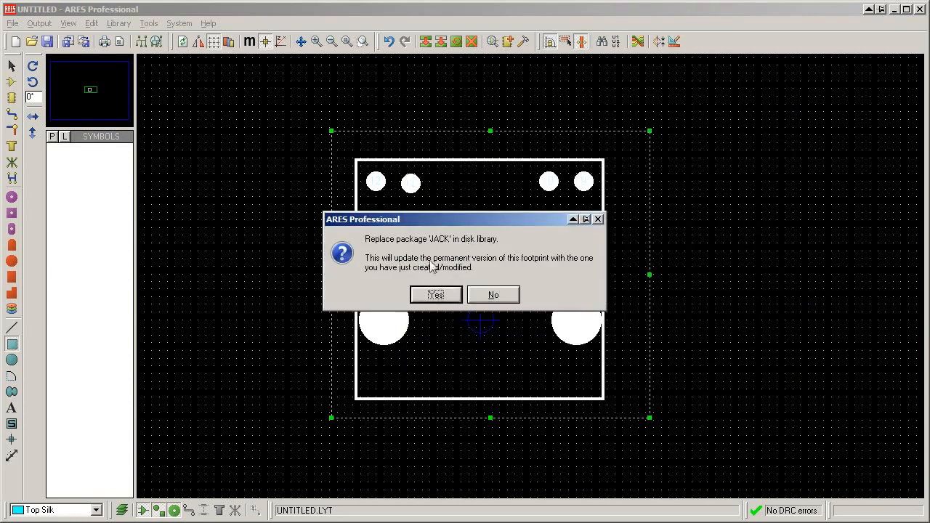
left_click(436, 297)
left_click(433, 288)
Place one JACK package on the board to the right of the original footprint
middle_click_drag(647, 276, 488, 271)
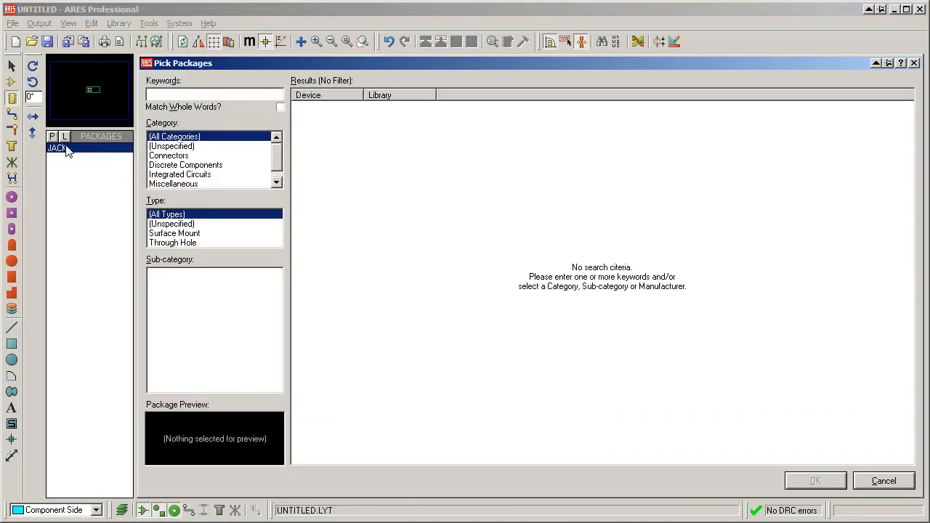
key("Escape")
middle_click_drag(523, 210, 492, 174)
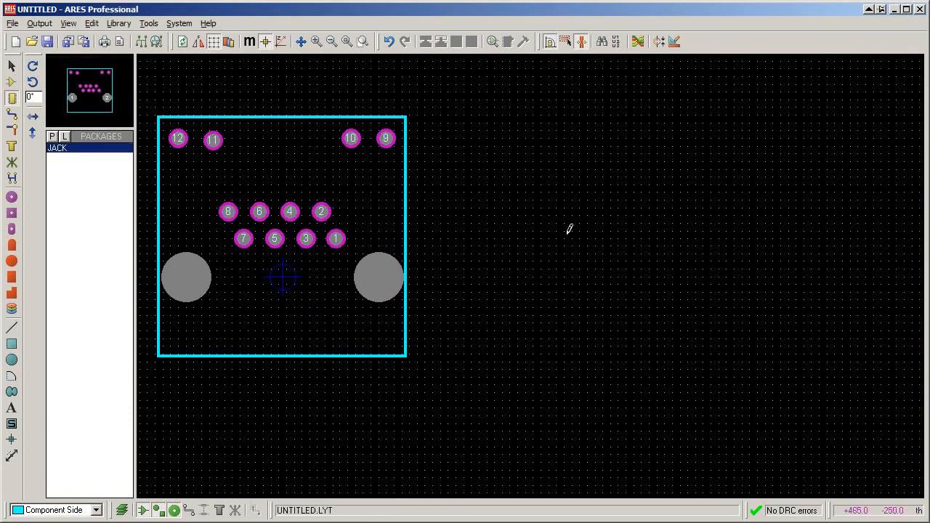
left_click(581, 207)
left_click(642, 271)
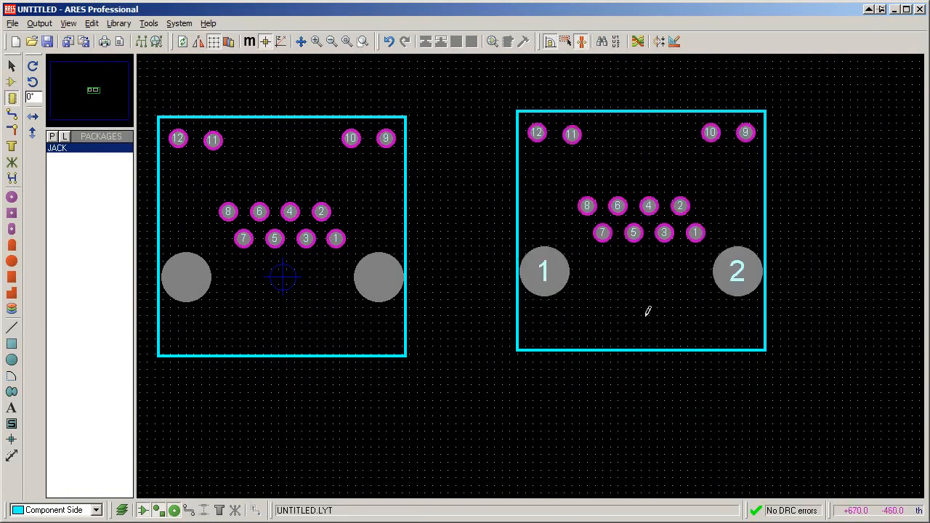
Move the placed JACK package slightly right and down, then deselect it
scroll(762, 321, "down", 1)
right_click(671, 273)
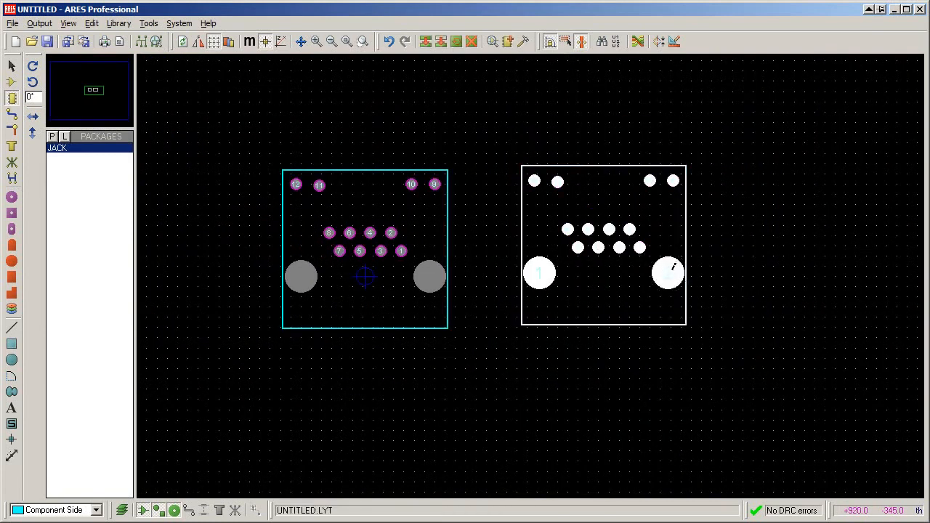
left_click_drag(666, 272, 702, 289)
left_click(787, 270)
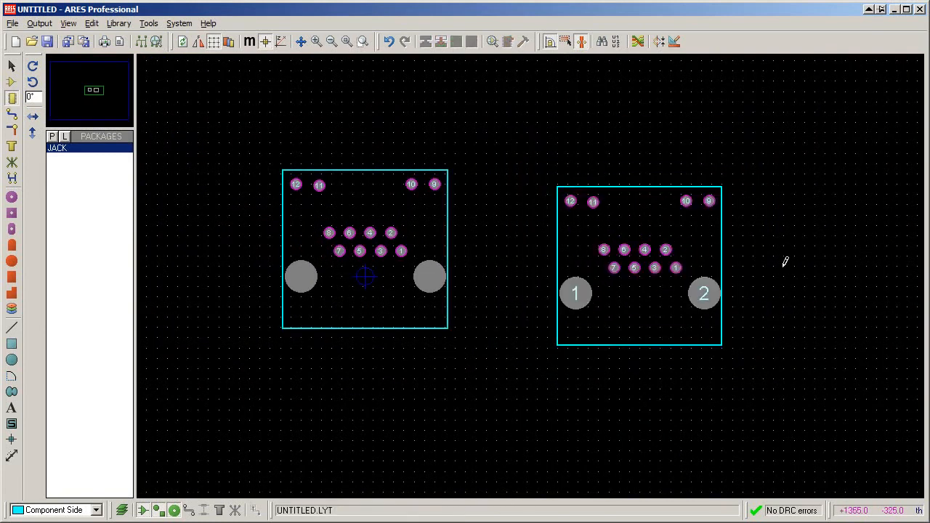
middle_click_drag(780, 262, 722, 226)
right_click(648, 266)
left_click(751, 240)
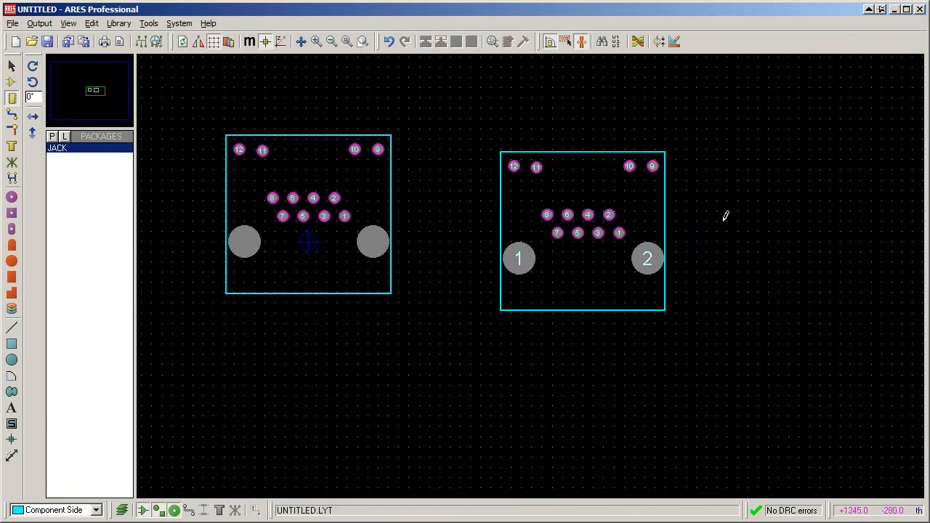
left_click(652, 259)
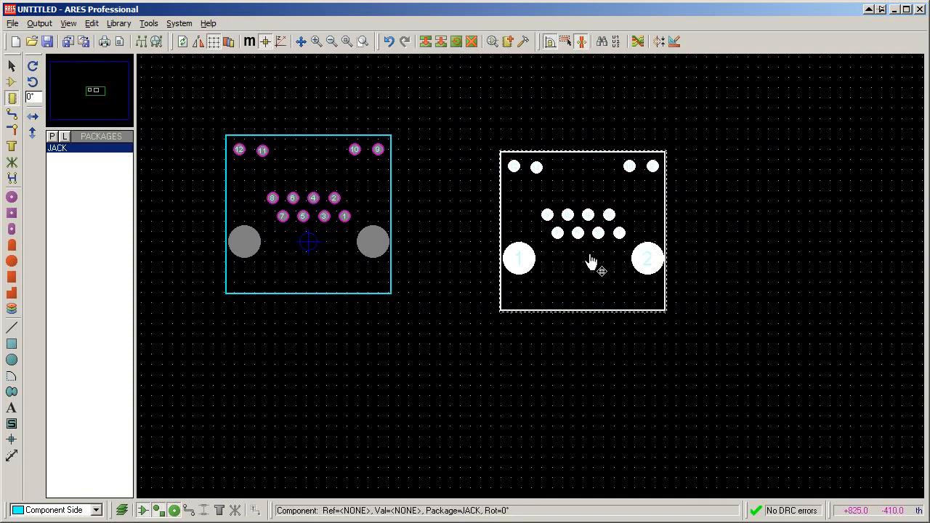
left_click(479, 320)
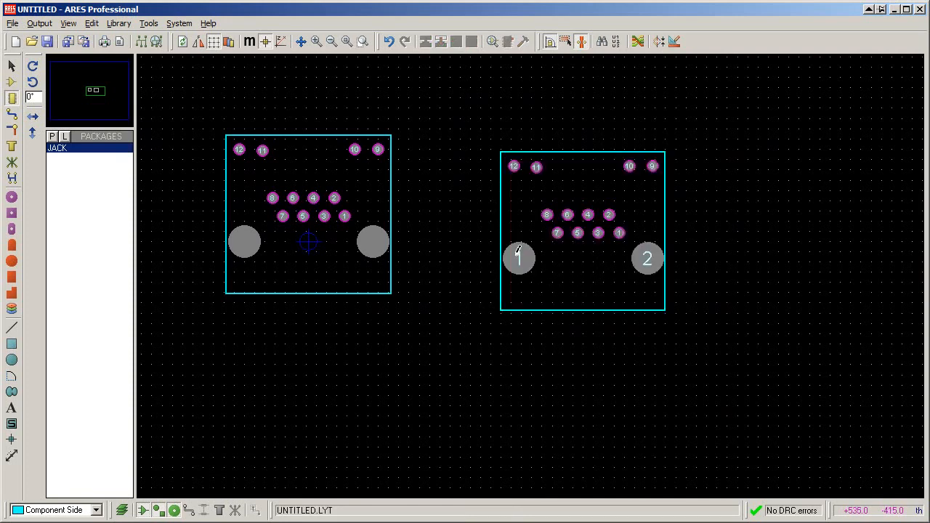